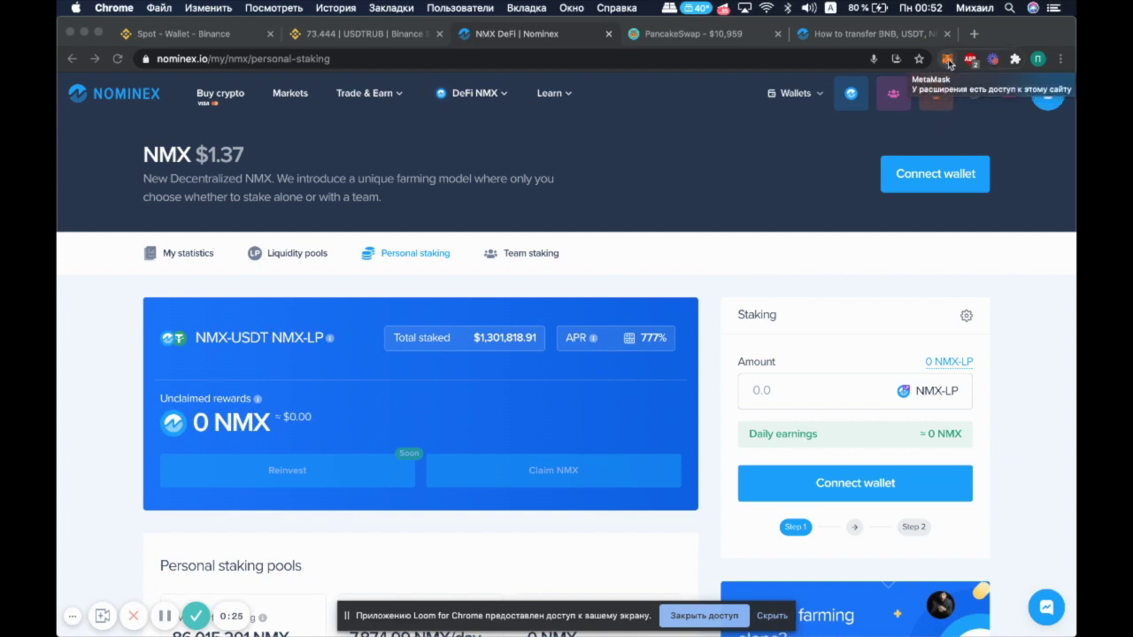
- Check the MetaMask wallet's network, then find and highlight the BSC Mainnet network settings in the Nominex BEP-20 transfer guide
{"action": "left_click", "coordinate": [948, 62]}
{"action": "left_click", "coordinate": [948, 62]}
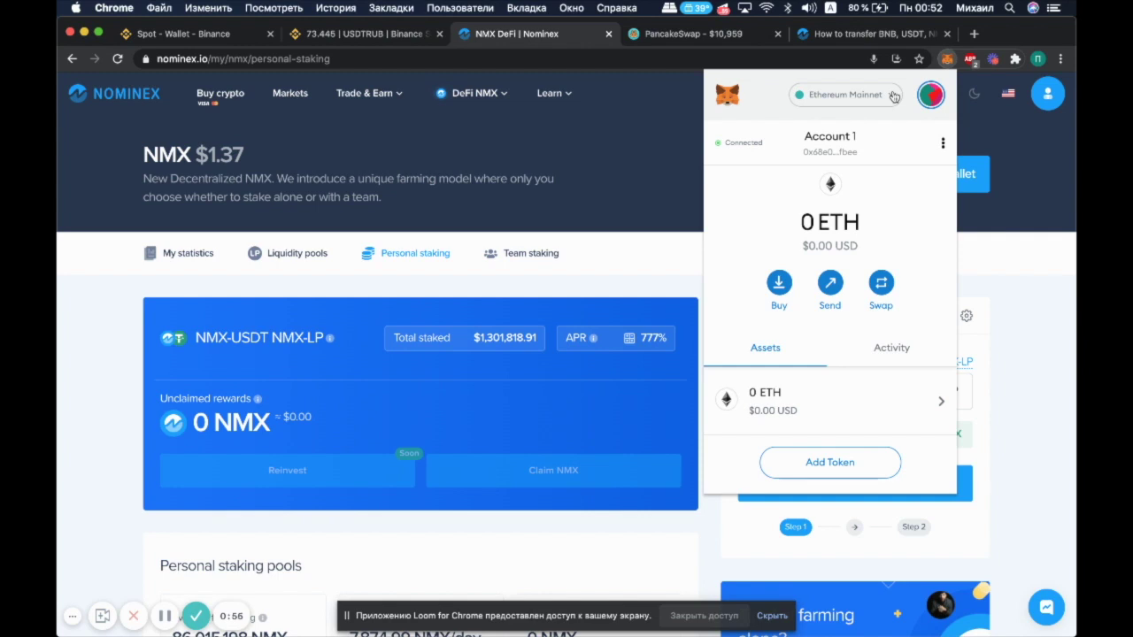
{"action": "left_click", "coordinate": [848, 36]}
{"action": "scroll", "coordinate": [601, 217], "scroll_direction": "up", "scroll_amount": 15}
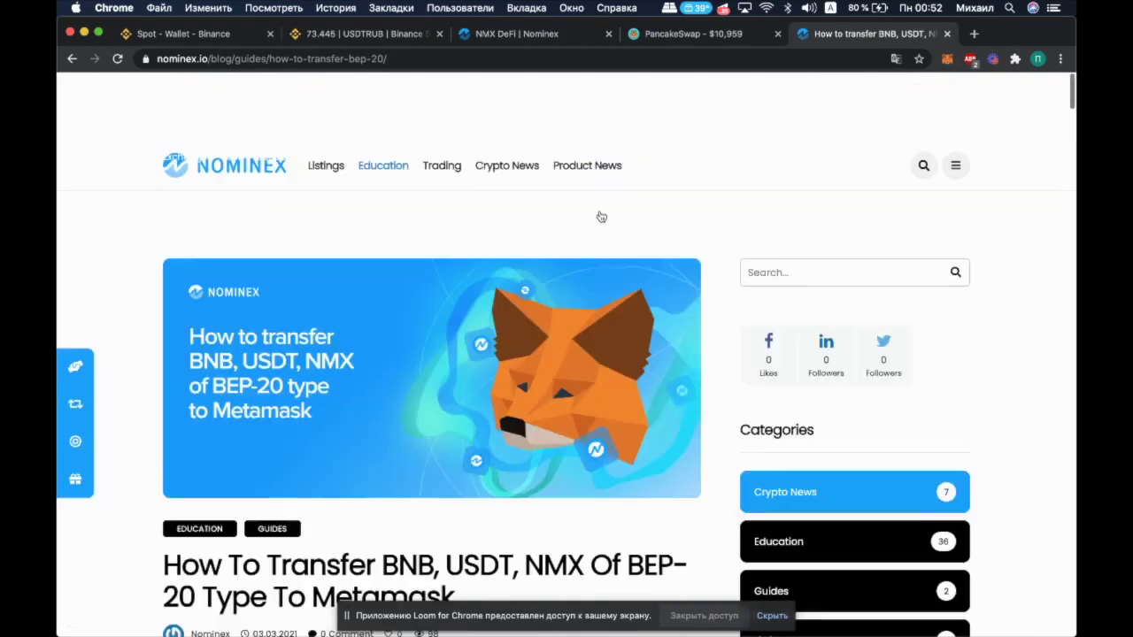
{"action": "scroll", "coordinate": [494, 425], "scroll_direction": "down", "scroll_amount": 1}
{"action": "scroll", "coordinate": [494, 425], "scroll_direction": "down", "scroll_amount": 2}
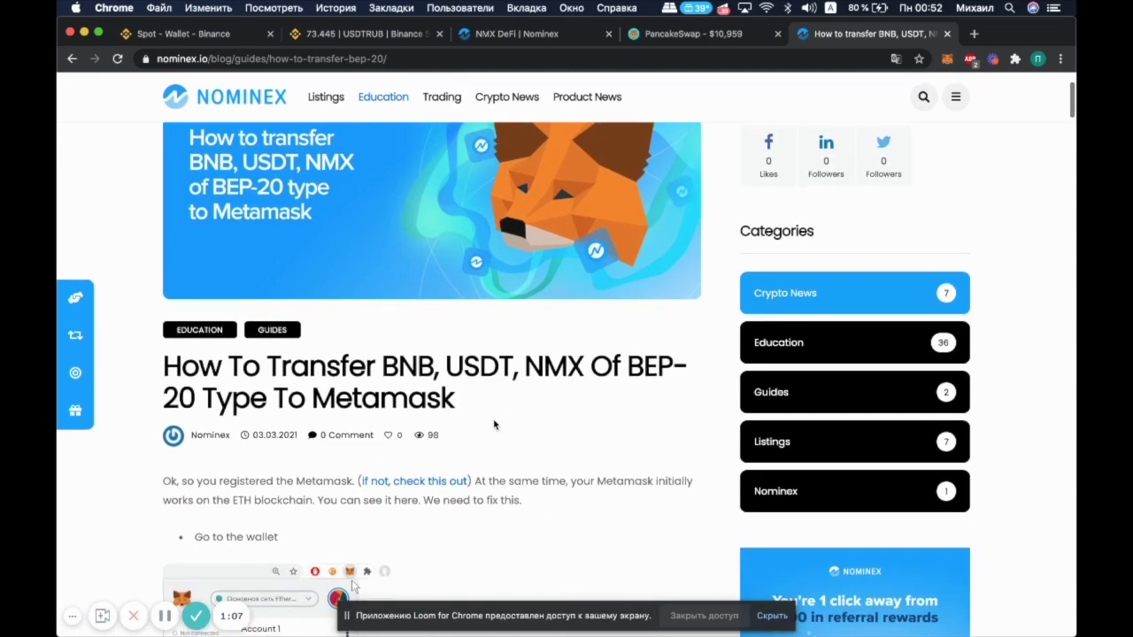
{"action": "scroll", "coordinate": [494, 425], "scroll_direction": "down", "scroll_amount": 20}
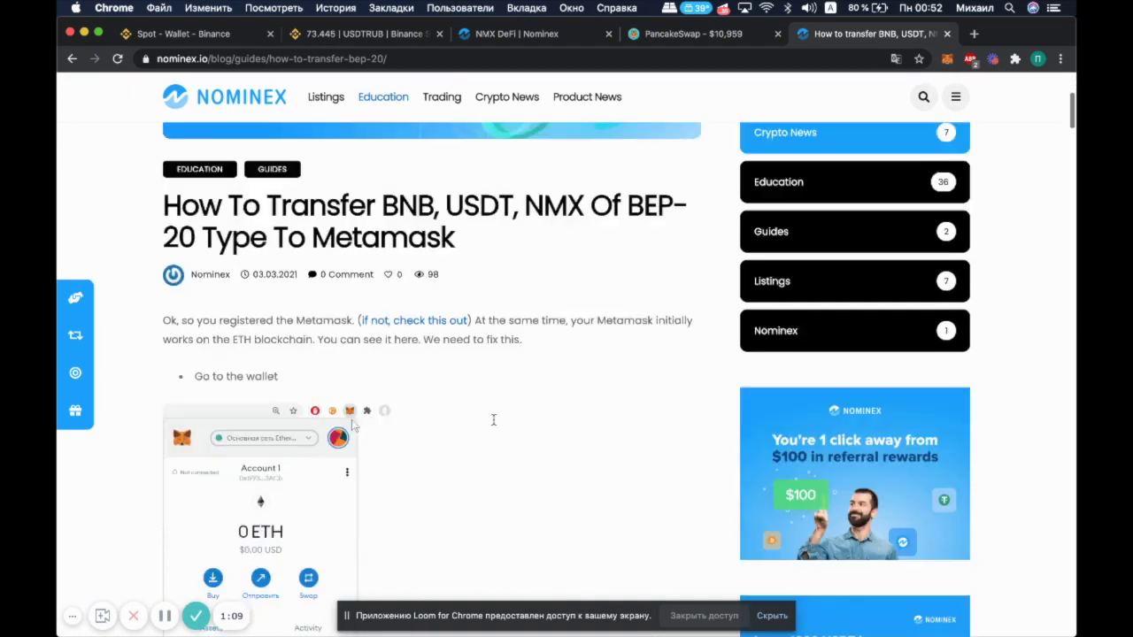
{"action": "scroll", "coordinate": [494, 425], "scroll_direction": "down", "scroll_amount": 5}
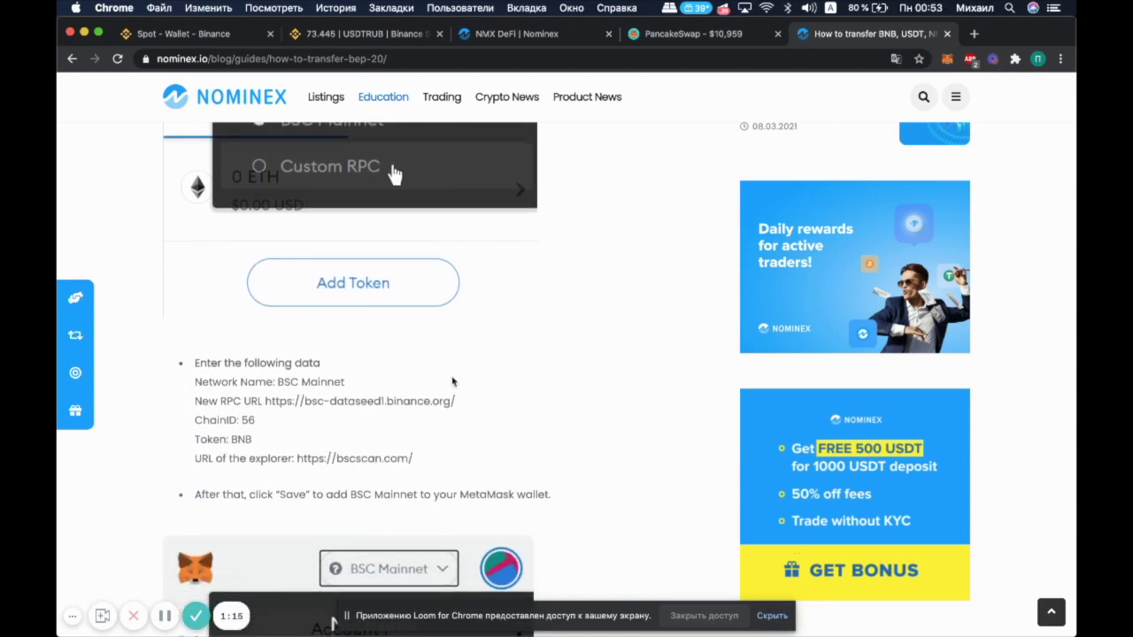
{"action": "scroll", "coordinate": [433, 389], "scroll_direction": "down", "scroll_amount": 1}
{"action": "left_click_drag", "start_coordinate": [413, 430], "coordinate": [193, 331]}
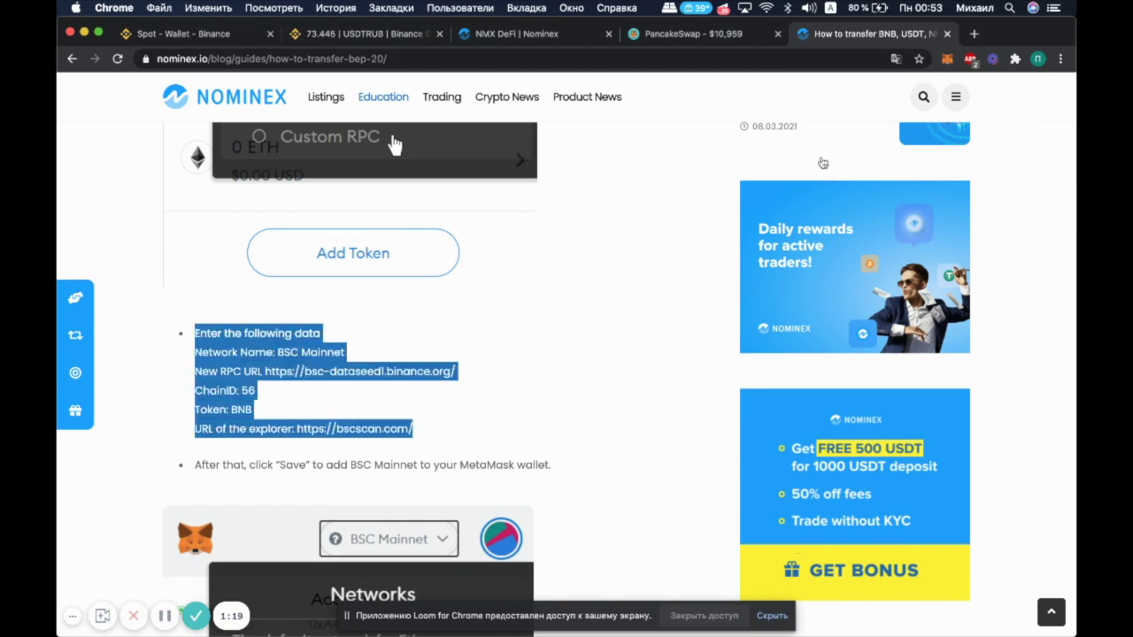
{"action": "left_click", "coordinate": [947, 60]}
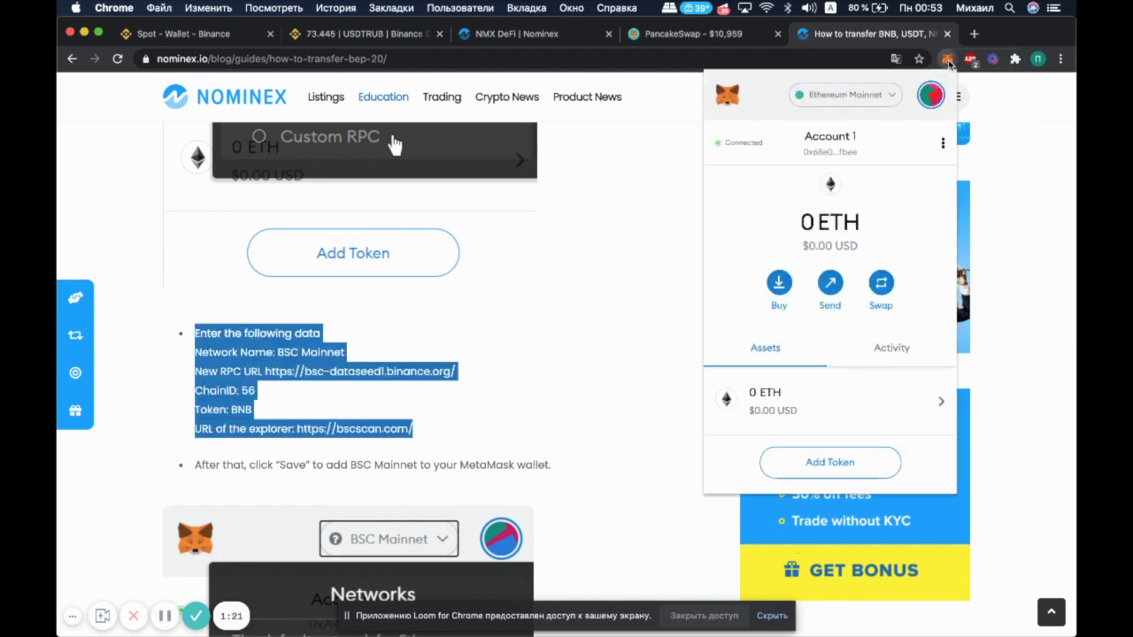
{"action": "left_click", "coordinate": [892, 98]}
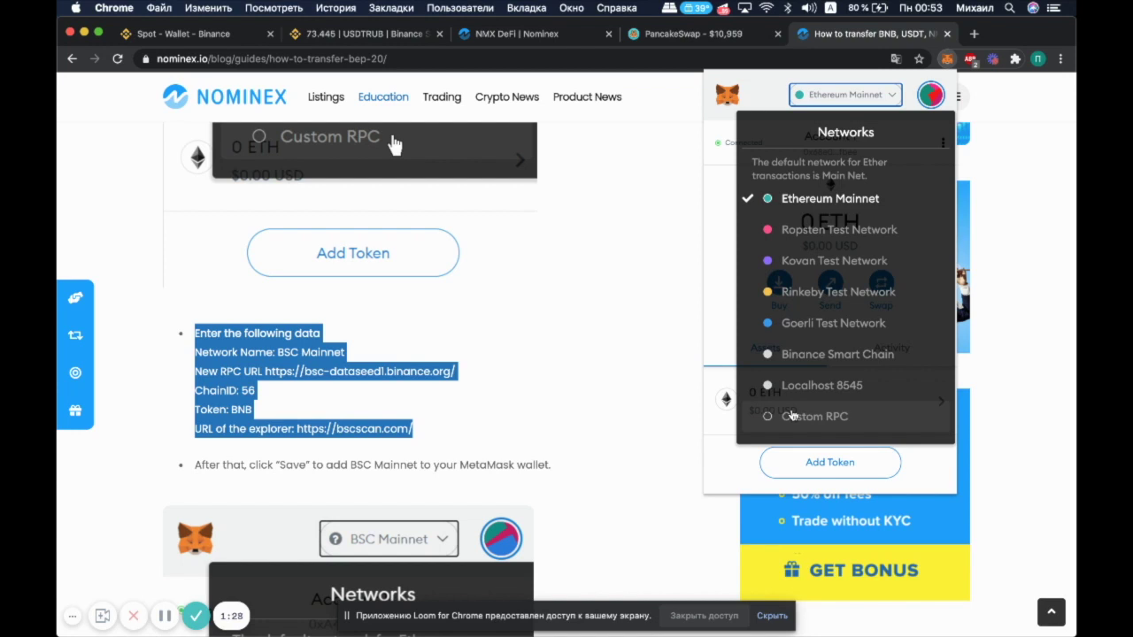
{"action": "left_click", "coordinate": [792, 416]}
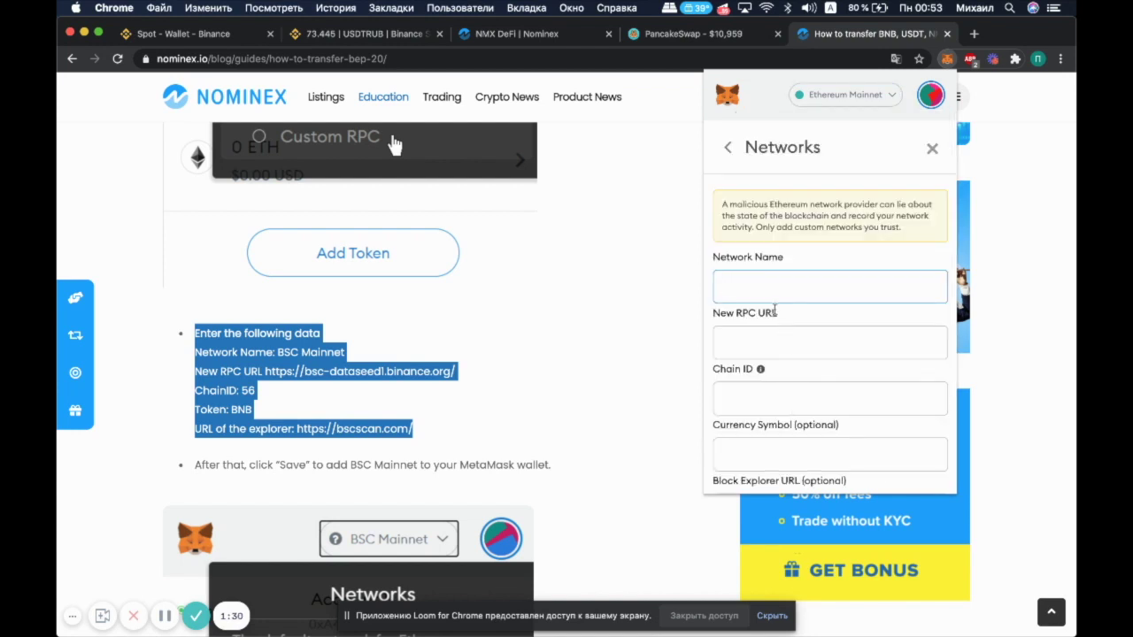
{"action": "scroll", "coordinate": [756, 293], "scroll_direction": "down", "scroll_amount": 1}
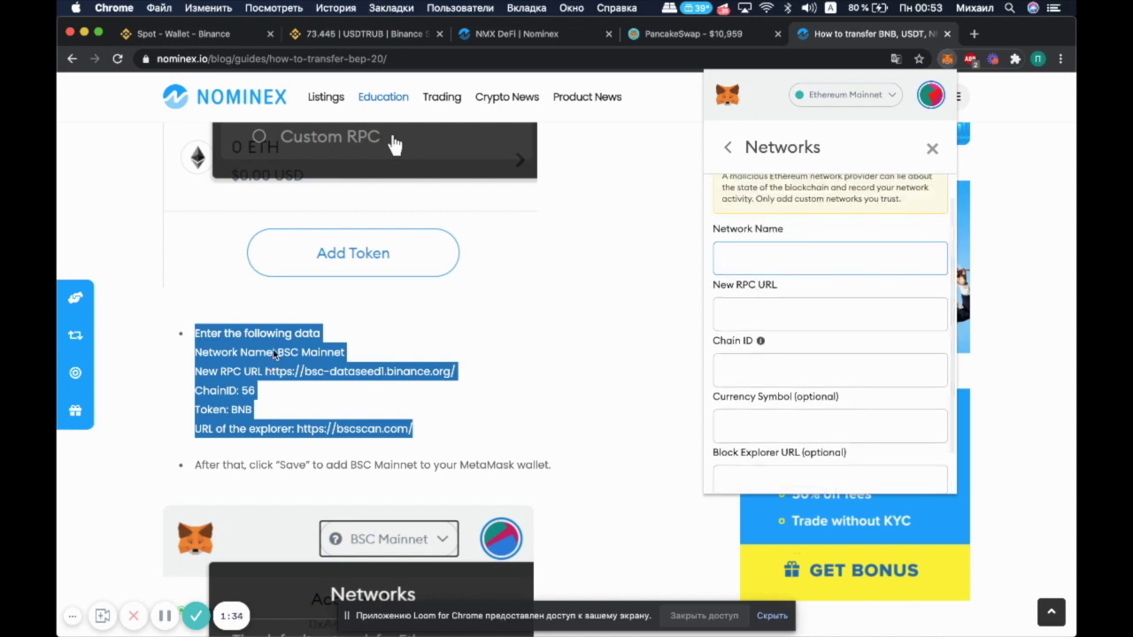
{"action": "left_click", "coordinate": [746, 260]}
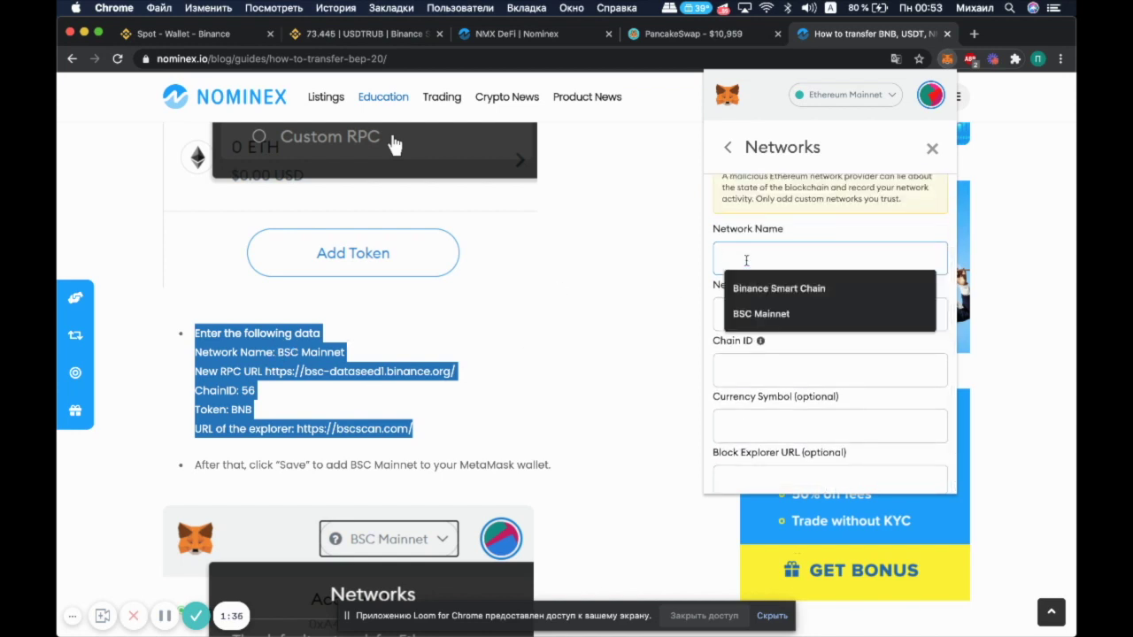
{"action": "left_click", "coordinate": [747, 320]}
{"action": "left_click", "coordinate": [753, 307]}
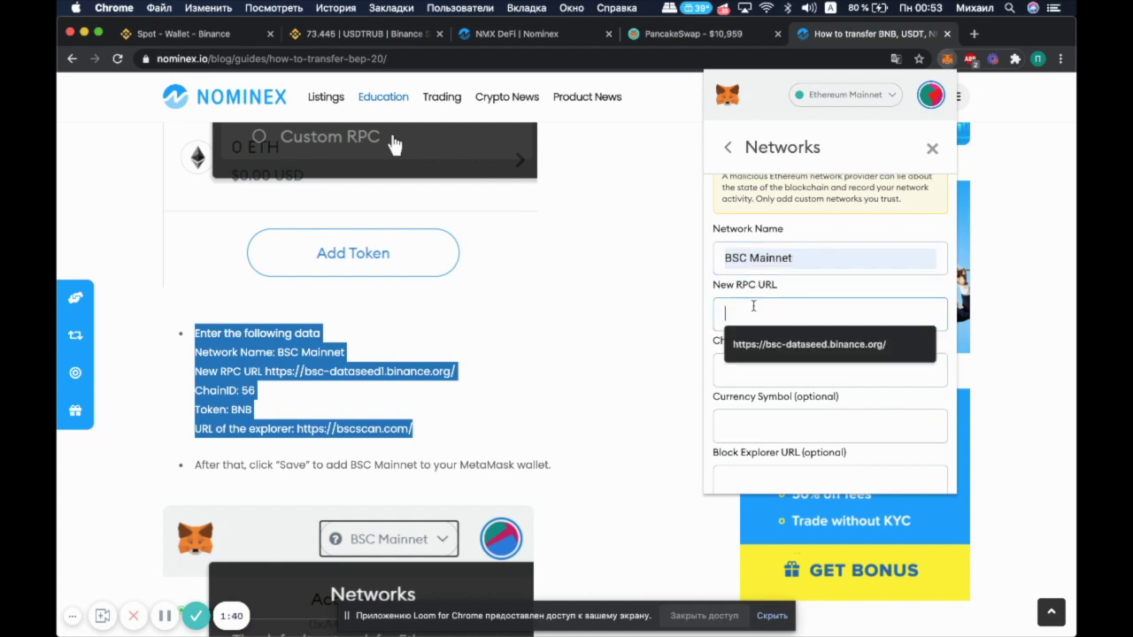
{"action": "left_click", "coordinate": [753, 342]}
{"action": "left_click", "coordinate": [745, 380]}
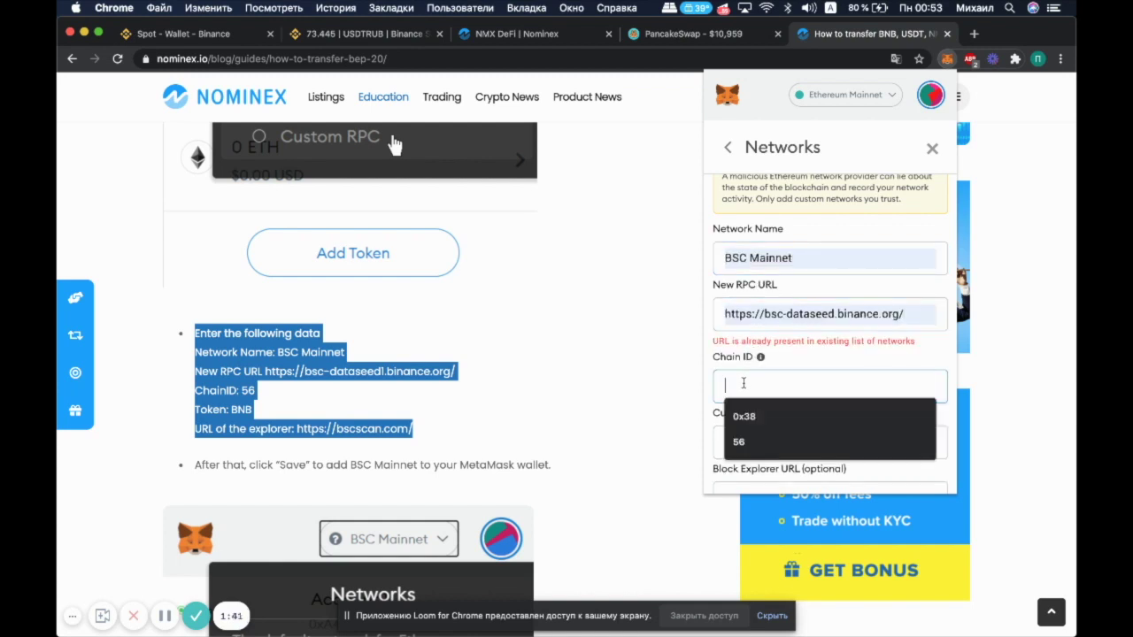
{"action": "left_click", "coordinate": [757, 452]}
{"action": "scroll", "coordinate": [782, 380], "scroll_direction": "down", "scroll_amount": 2}
{"action": "left_click", "coordinate": [782, 381]}
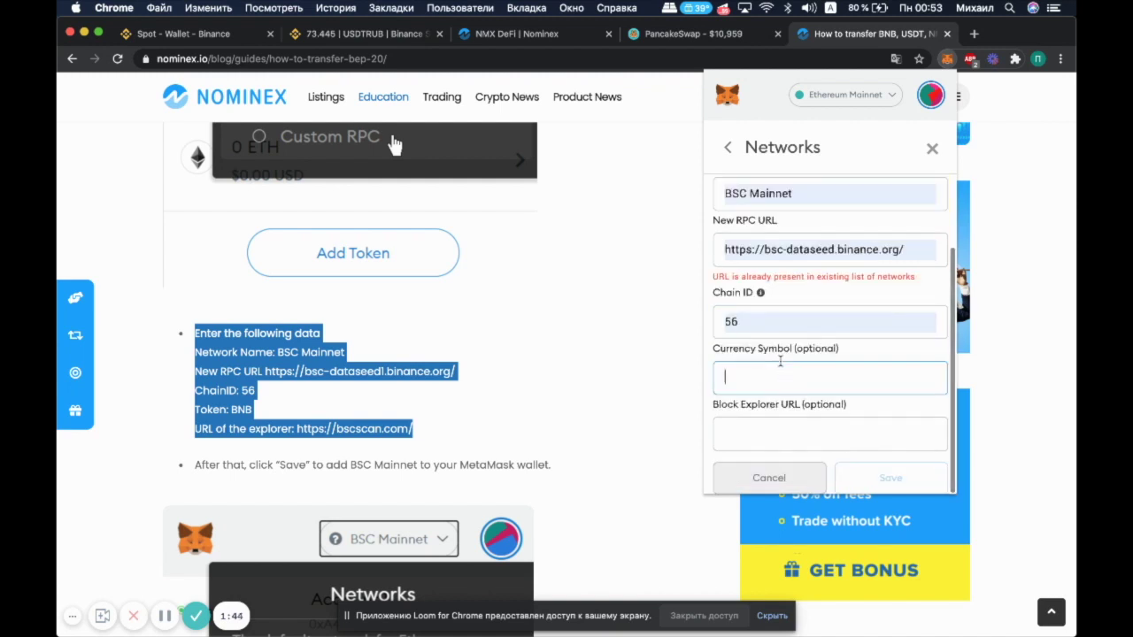
{"action": "left_click", "coordinate": [772, 407]}
{"action": "left_click", "coordinate": [764, 440]}
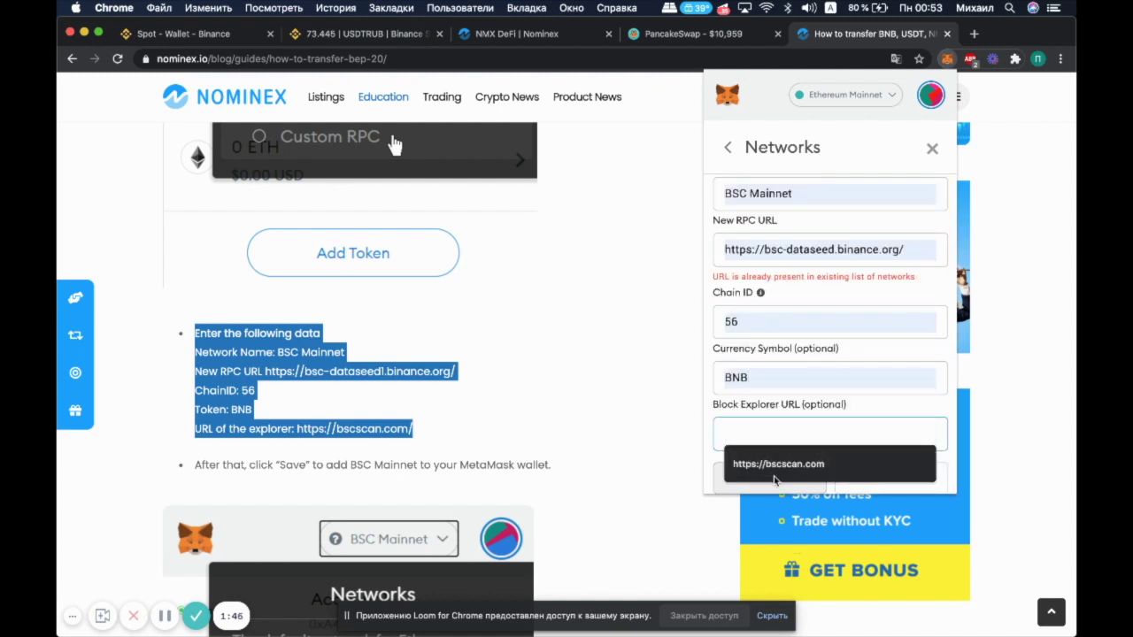
{"action": "left_click", "coordinate": [775, 478]}
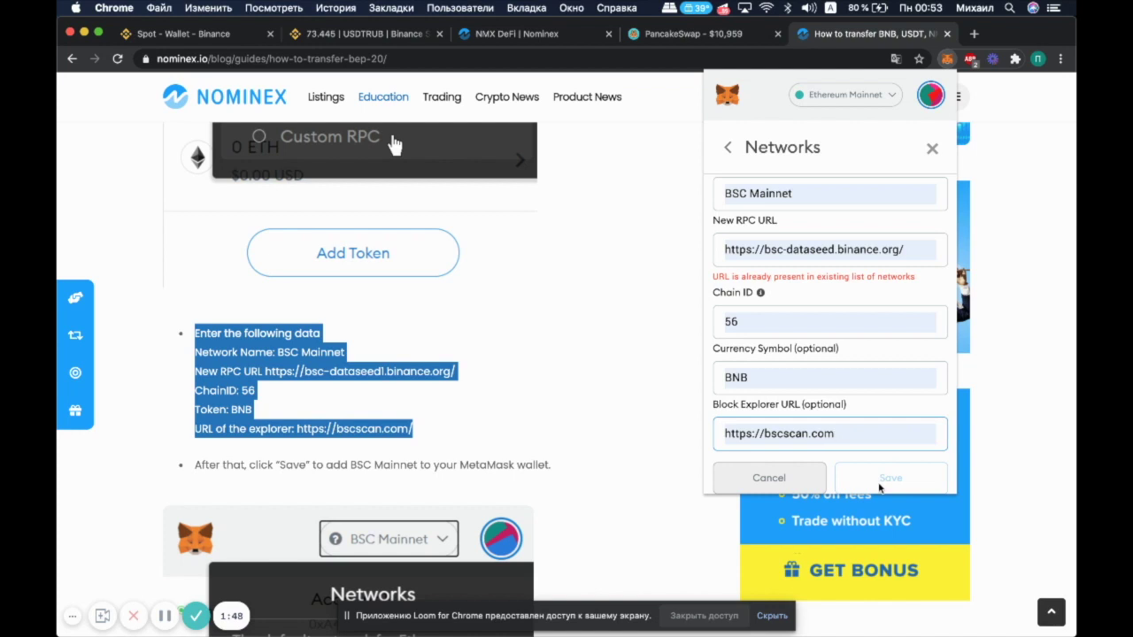
- Switch the wallet to the existing Binance Smart Chain network, leave the custom network form and reopen the account view
{"action": "left_click", "coordinate": [896, 98]}
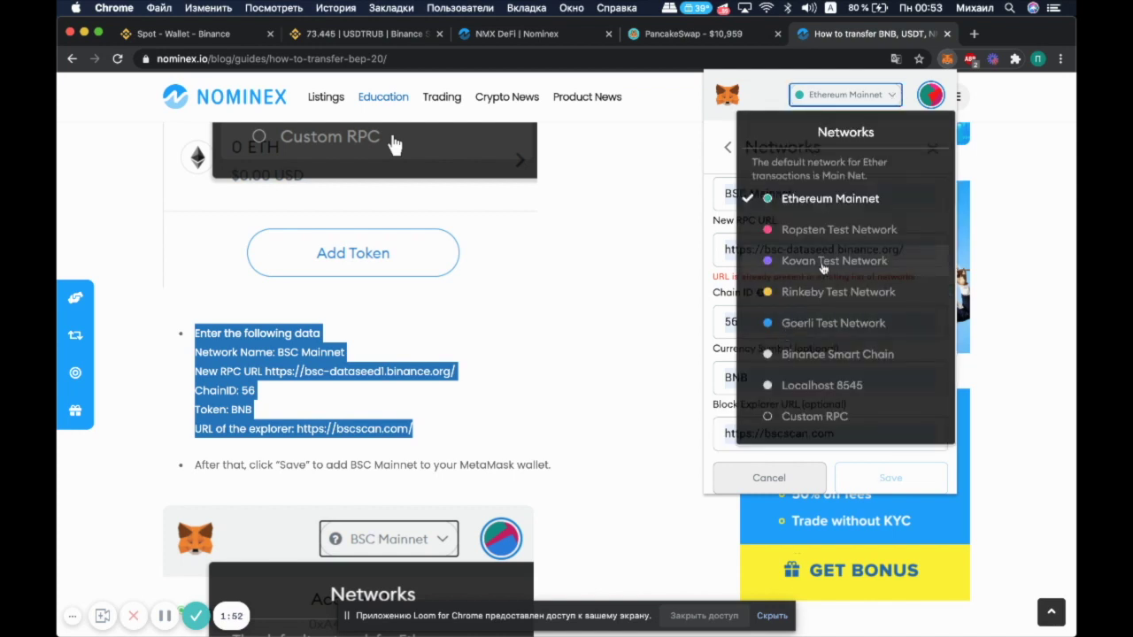
{"action": "left_click", "coordinate": [823, 352]}
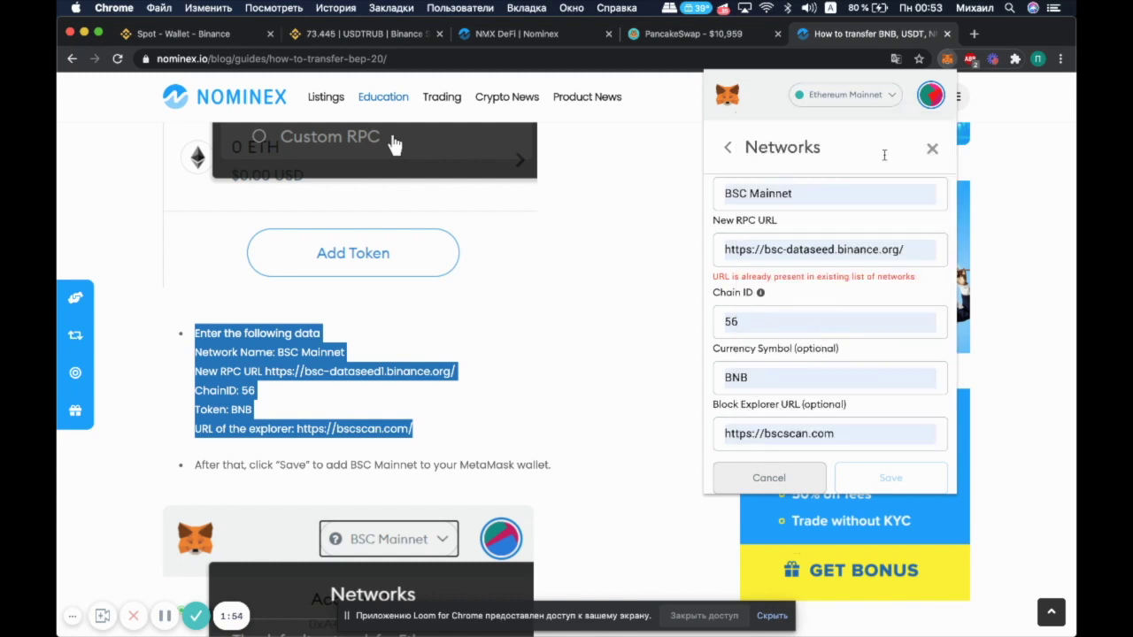
{"action": "left_click", "coordinate": [934, 148]}
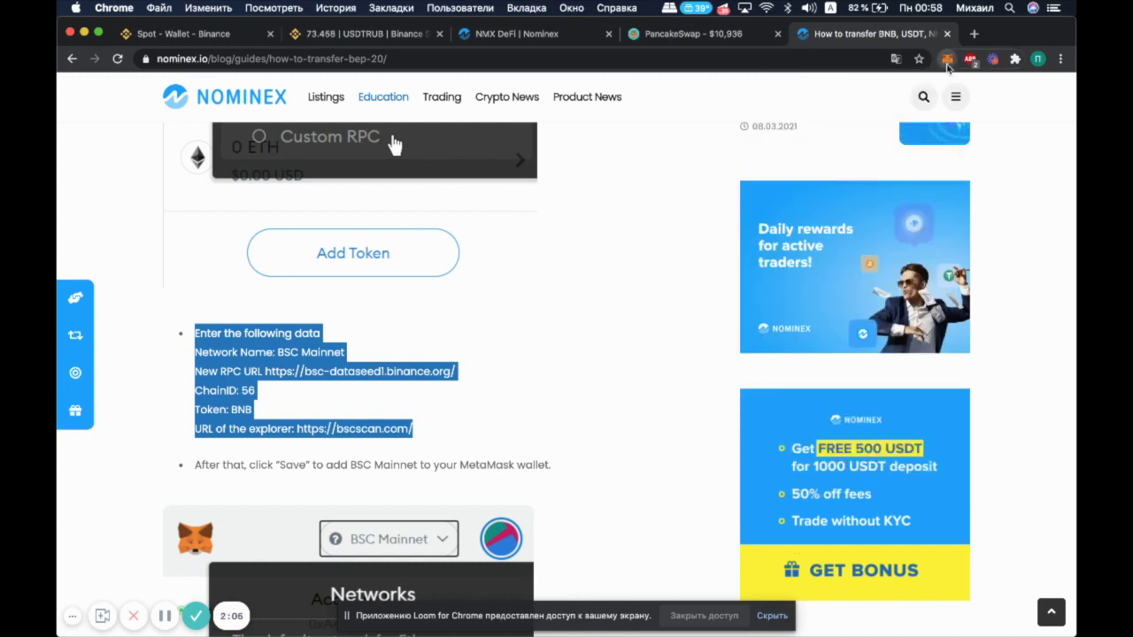
{"action": "left_click", "coordinate": [947, 62]}
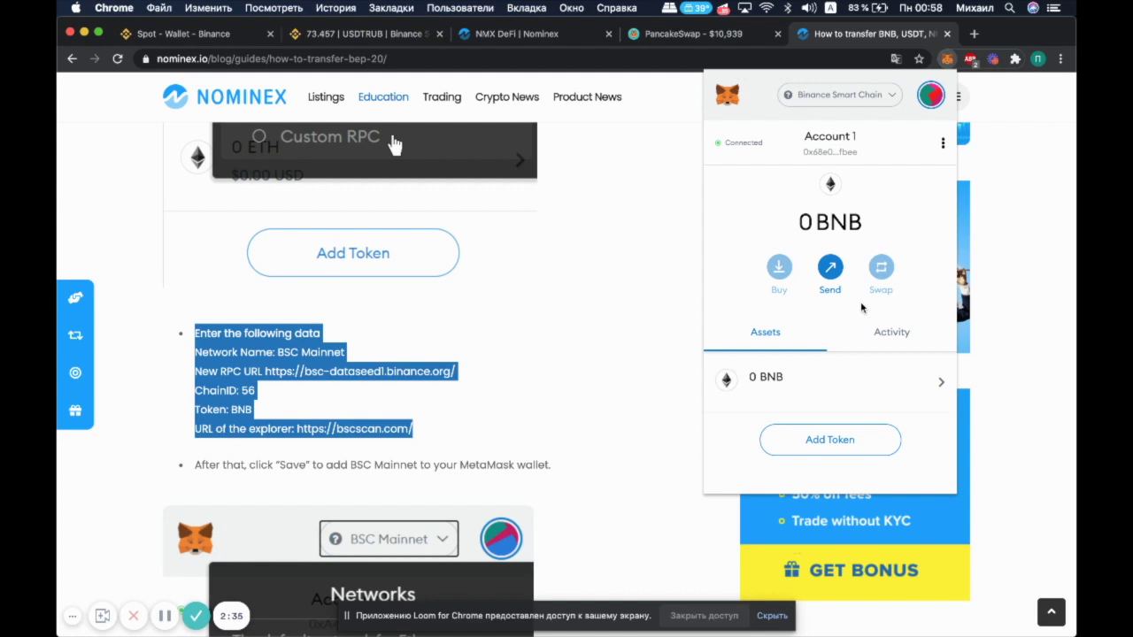
- Copy the USDT BEP20 token contract address from the guide's instructions for adding a custom token
{"action": "scroll", "coordinate": [570, 422], "scroll_direction": "down", "scroll_amount": 5}
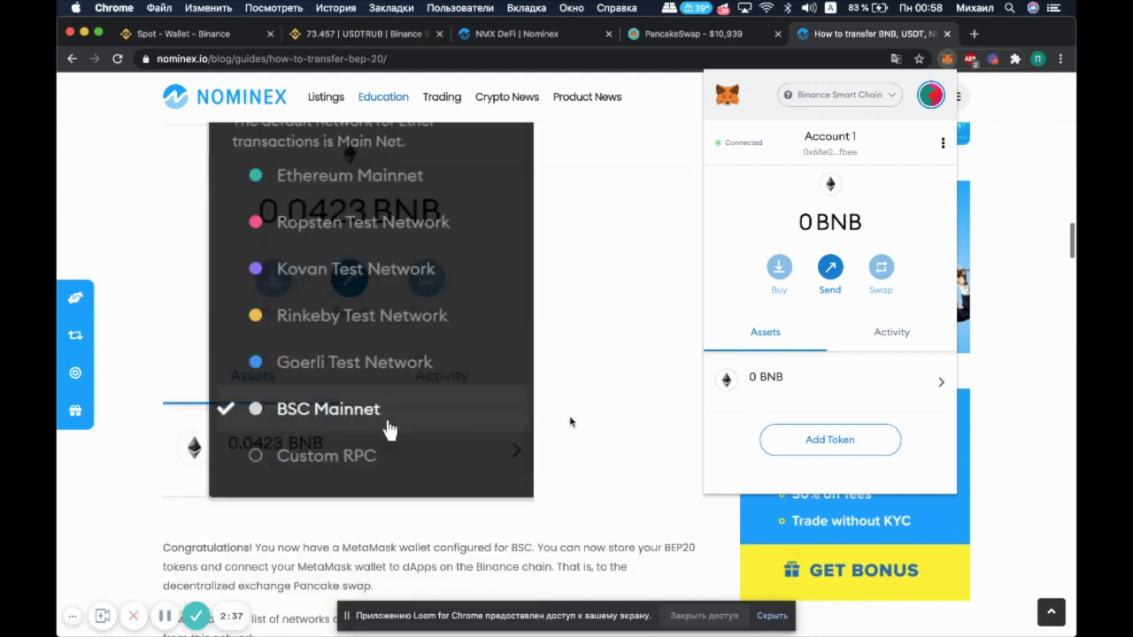
{"action": "scroll", "coordinate": [569, 423], "scroll_direction": "down", "scroll_amount": 15}
{"action": "scroll", "coordinate": [570, 423], "scroll_direction": "down", "scroll_amount": 15}
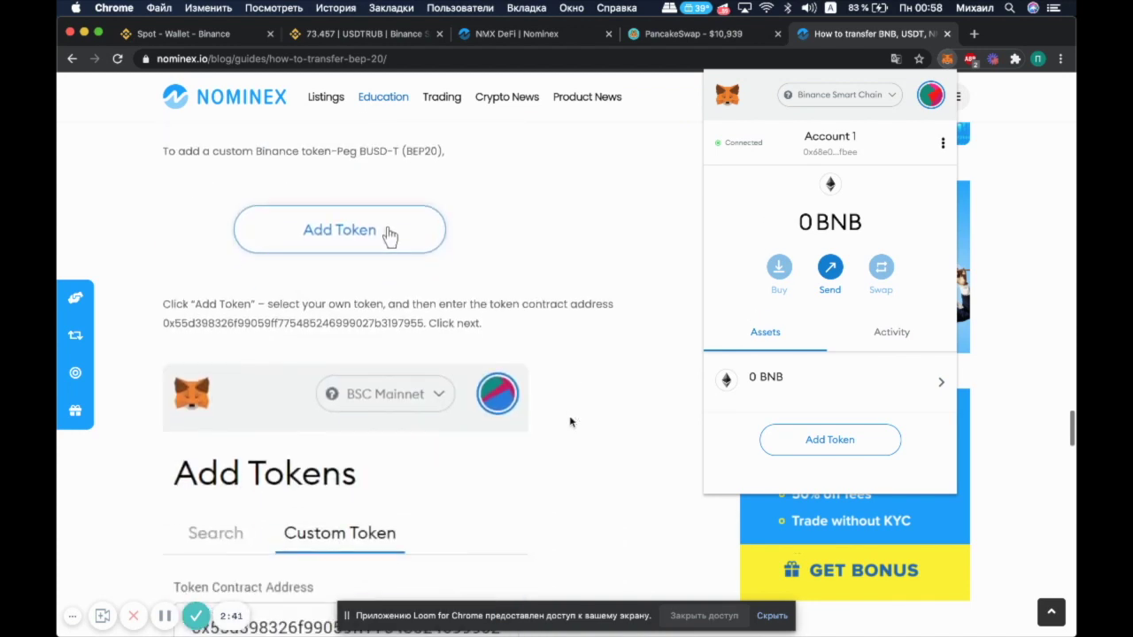
{"action": "scroll", "coordinate": [430, 313], "scroll_direction": "up", "scroll_amount": 1}
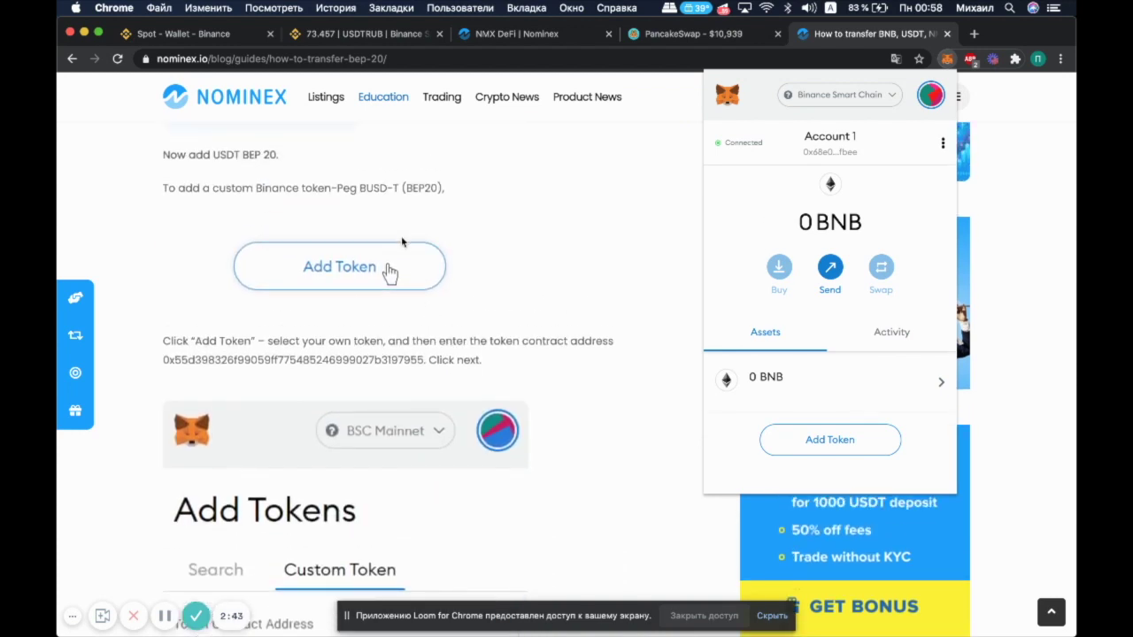
{"action": "left_click", "coordinate": [421, 368]}
{"action": "left_click_drag", "start_coordinate": [425, 358], "coordinate": [164, 359]}
{"action": "key", "text": "super+c"}
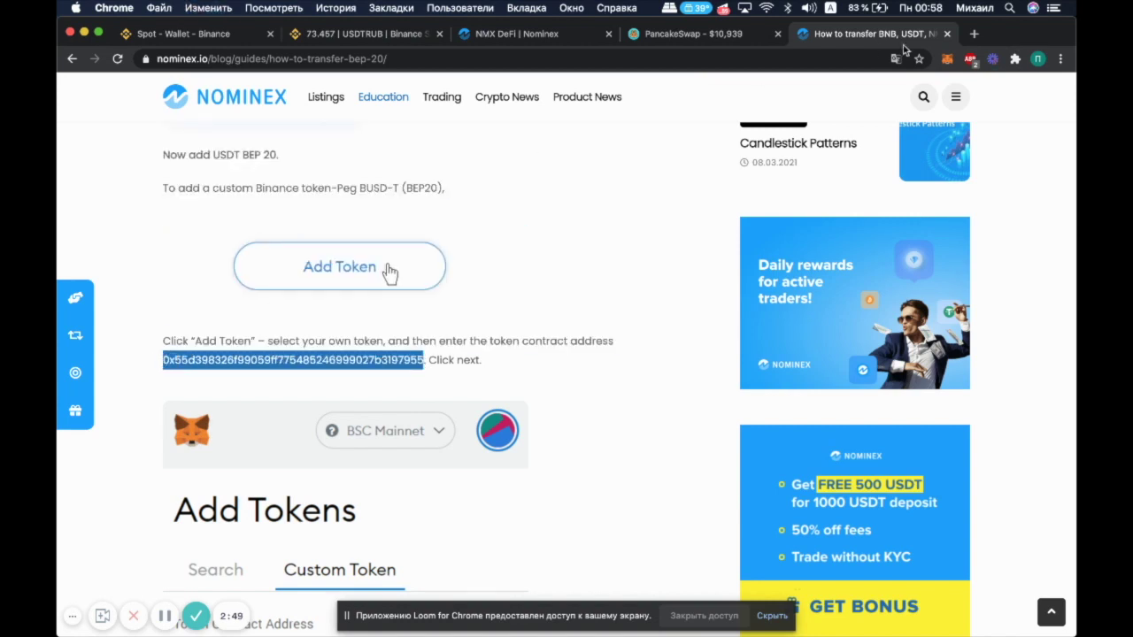
- Add USDT to the MetaMask wallet as a custom token using the copied contract address, and return to the account overview
{"action": "left_click", "coordinate": [946, 60]}
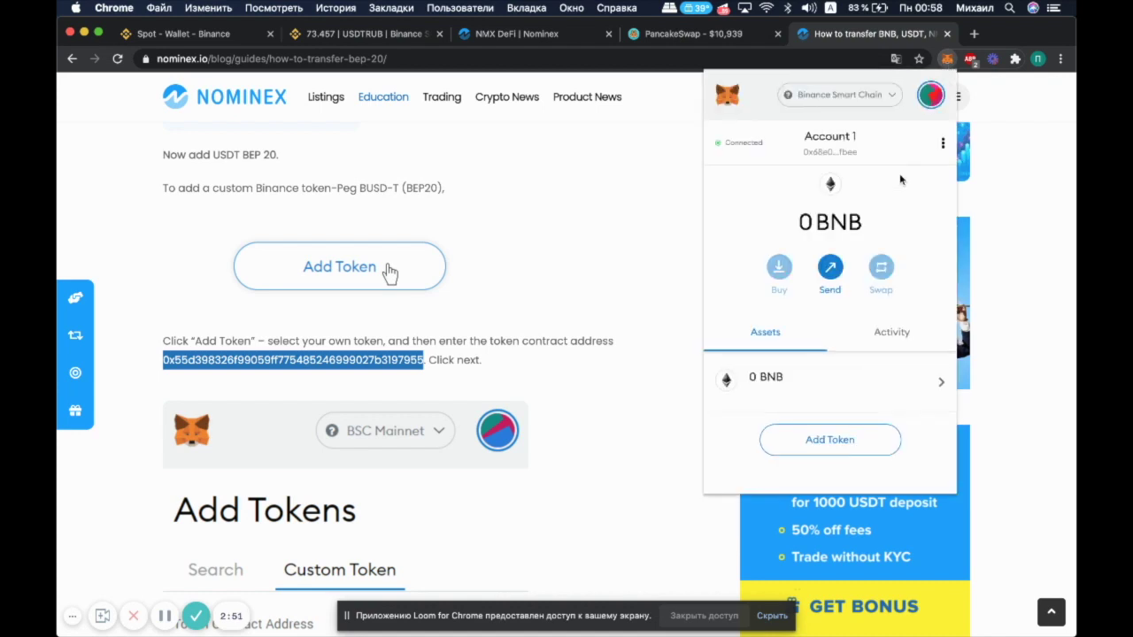
{"action": "left_click", "coordinate": [811, 453]}
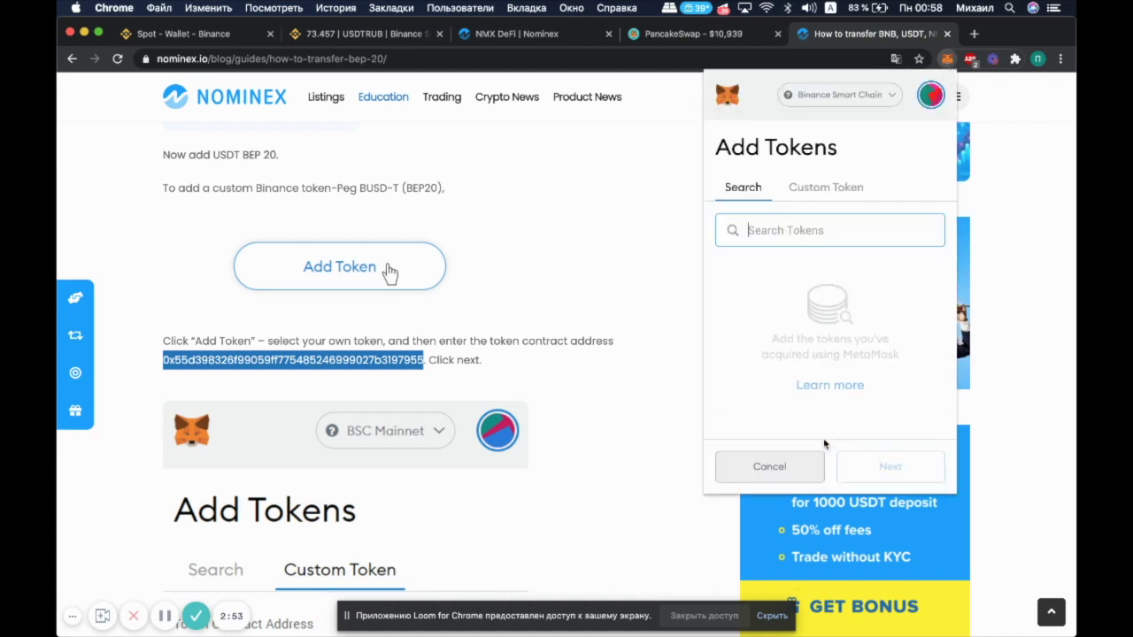
{"action": "left_click", "coordinate": [820, 189]}
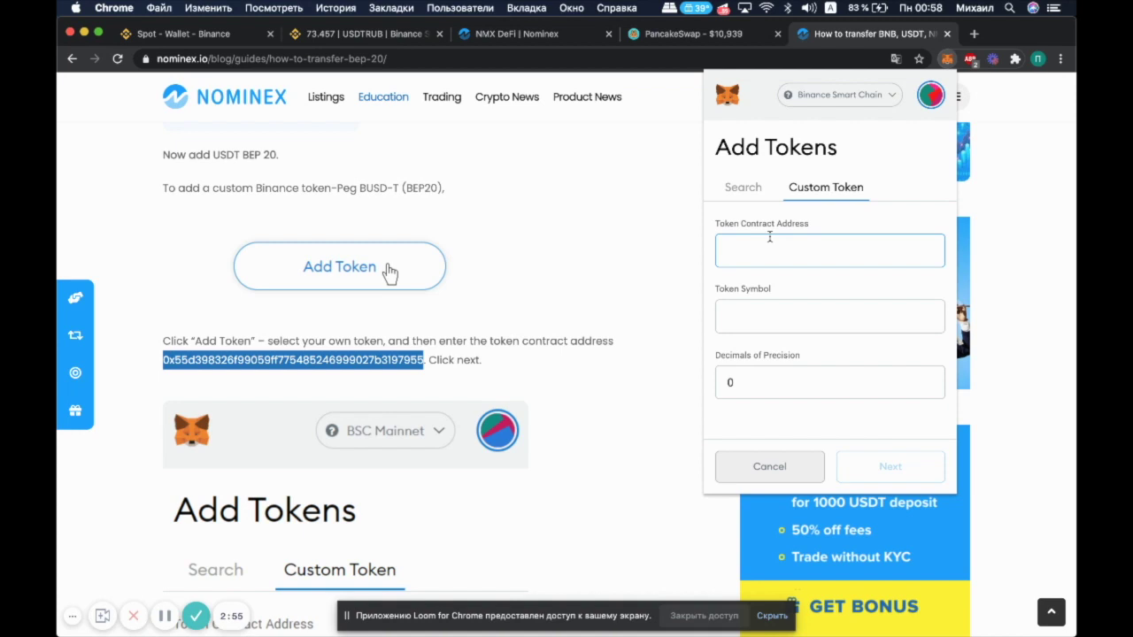
{"action": "key", "text": "super+v"}
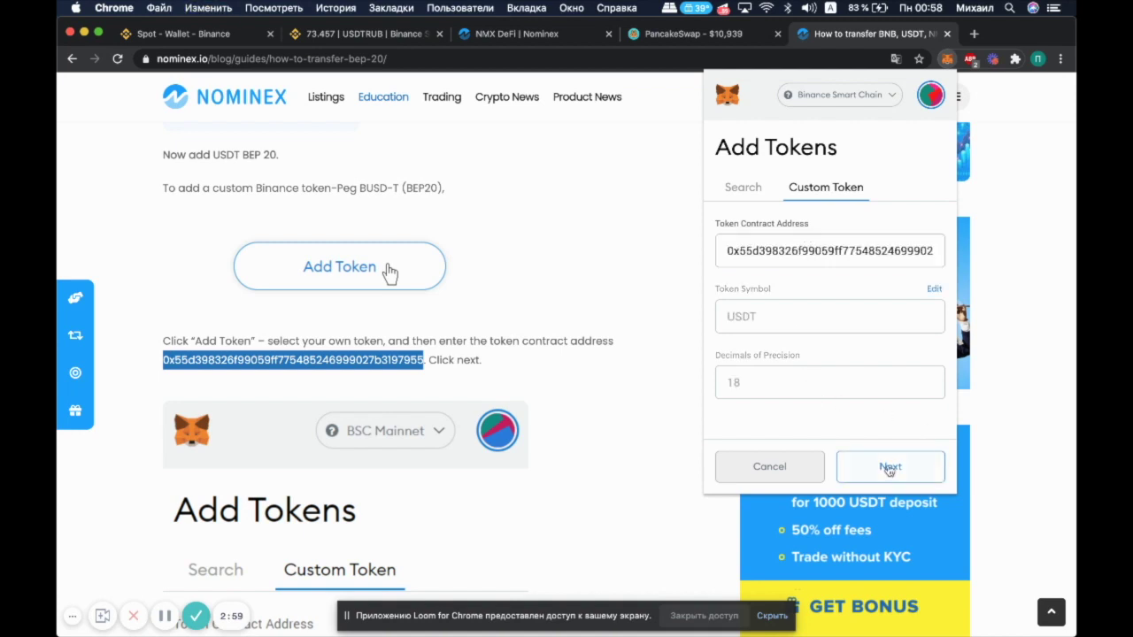
{"action": "left_click", "coordinate": [887, 467]}
{"action": "left_click", "coordinate": [885, 465]}
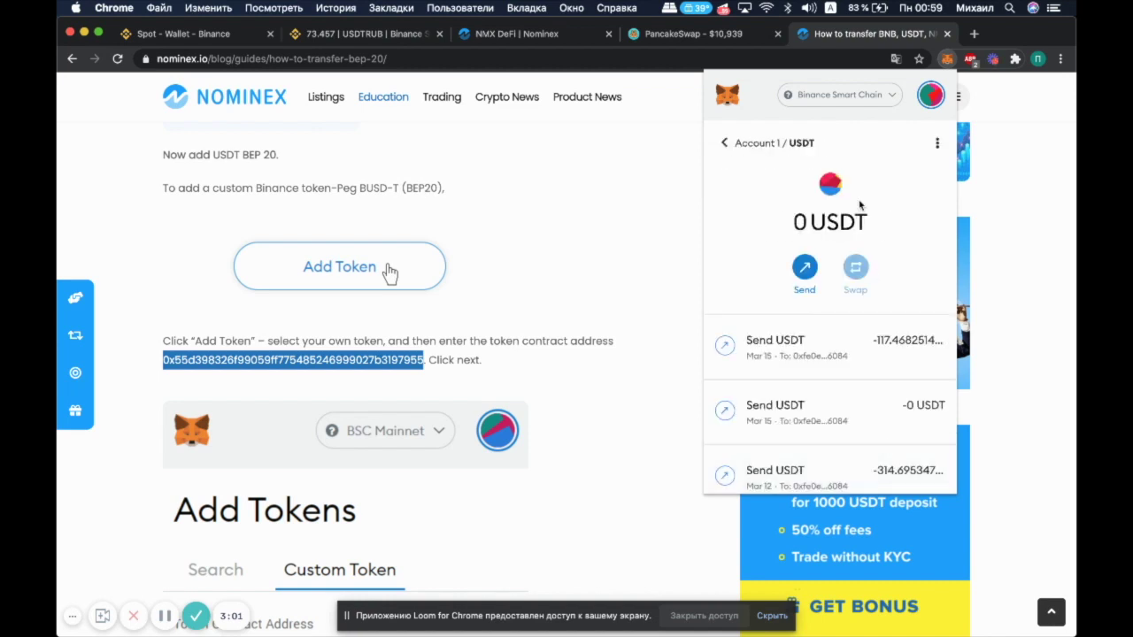
{"action": "left_click", "coordinate": [725, 145]}
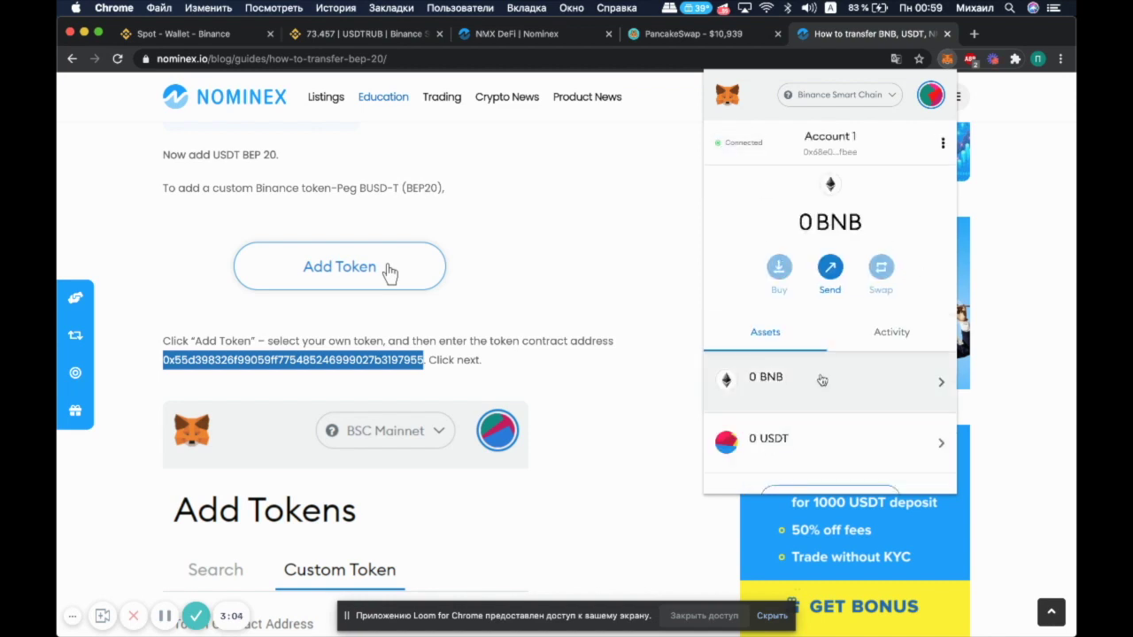
- Copy the NMX smart contract address from the guide's NMX BEP 20 section and reopen the MetaMask wallet
{"action": "scroll", "coordinate": [766, 390], "scroll_direction": "down", "scroll_amount": 2}
{"action": "scroll", "coordinate": [484, 461], "scroll_direction": "down", "scroll_amount": 4}
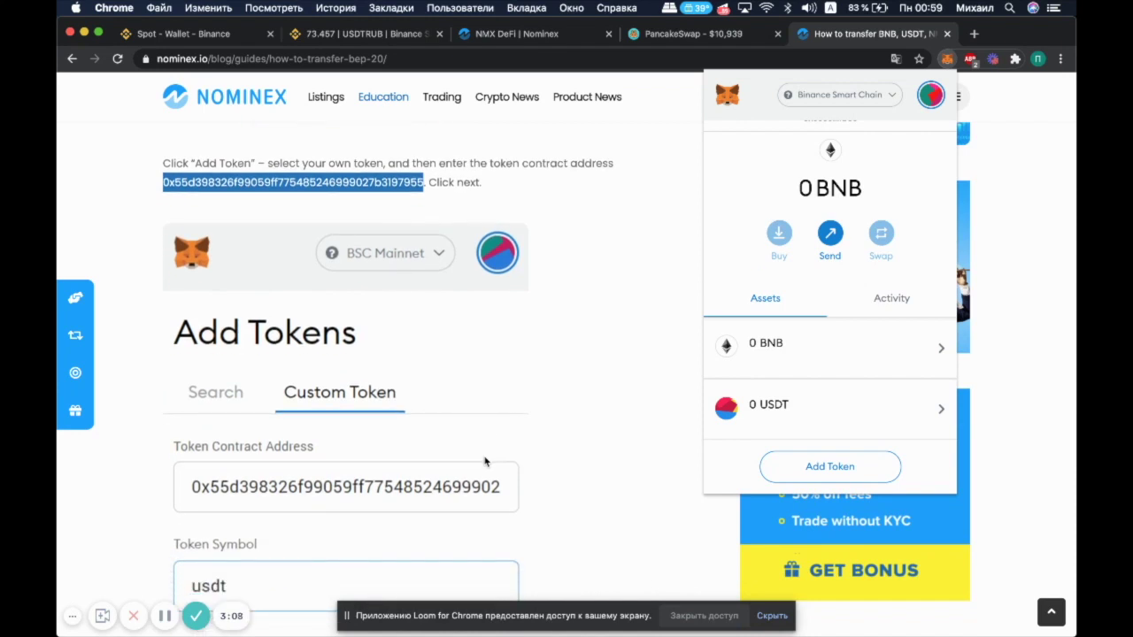
{"action": "scroll", "coordinate": [485, 461], "scroll_direction": "down", "scroll_amount": 20}
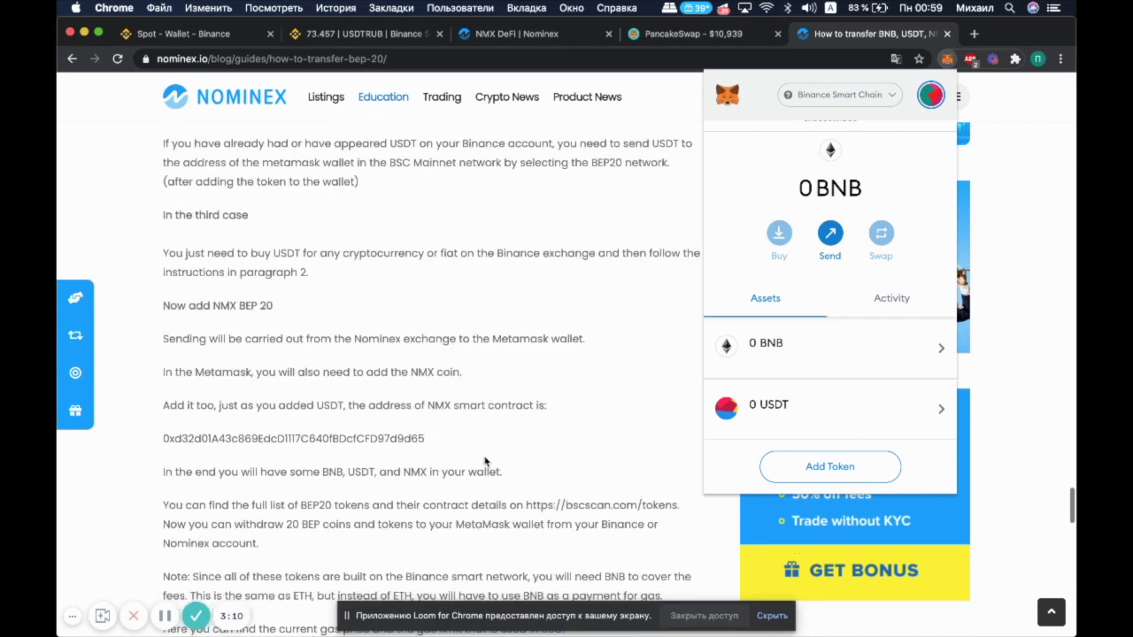
{"action": "scroll", "coordinate": [484, 460], "scroll_direction": "down", "scroll_amount": 5}
{"action": "scroll", "coordinate": [484, 460], "scroll_direction": "up", "scroll_amount": 10}
{"action": "scroll", "coordinate": [484, 460], "scroll_direction": "down", "scroll_amount": 3}
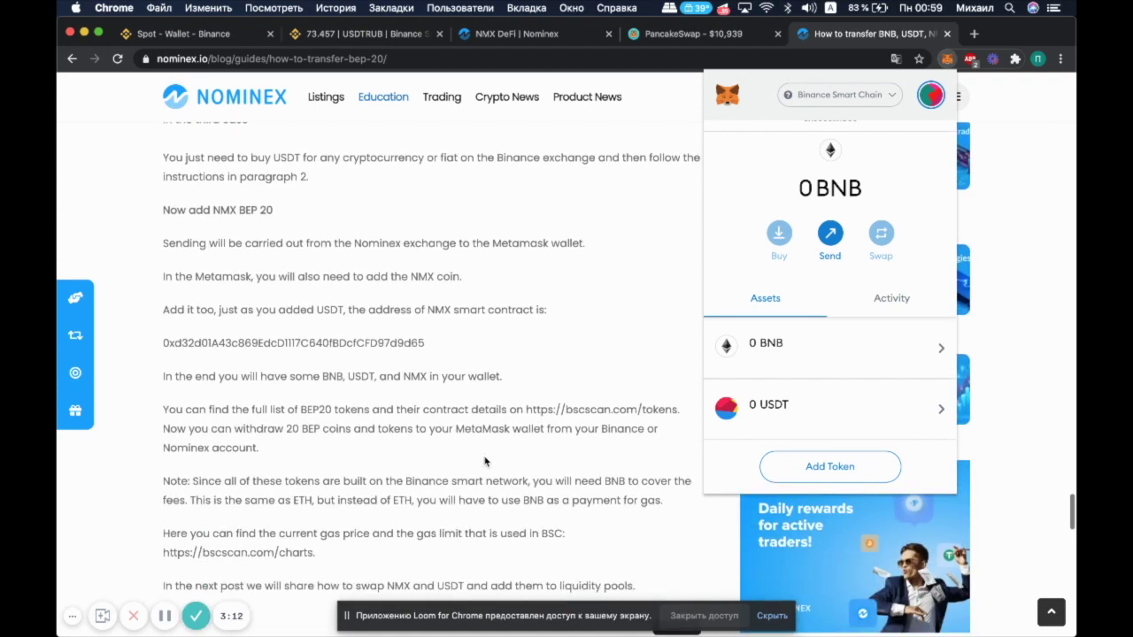
{"action": "left_click", "coordinate": [348, 319]}
{"action": "double_click", "coordinate": [348, 319]}
{"action": "key", "text": "super+c"}
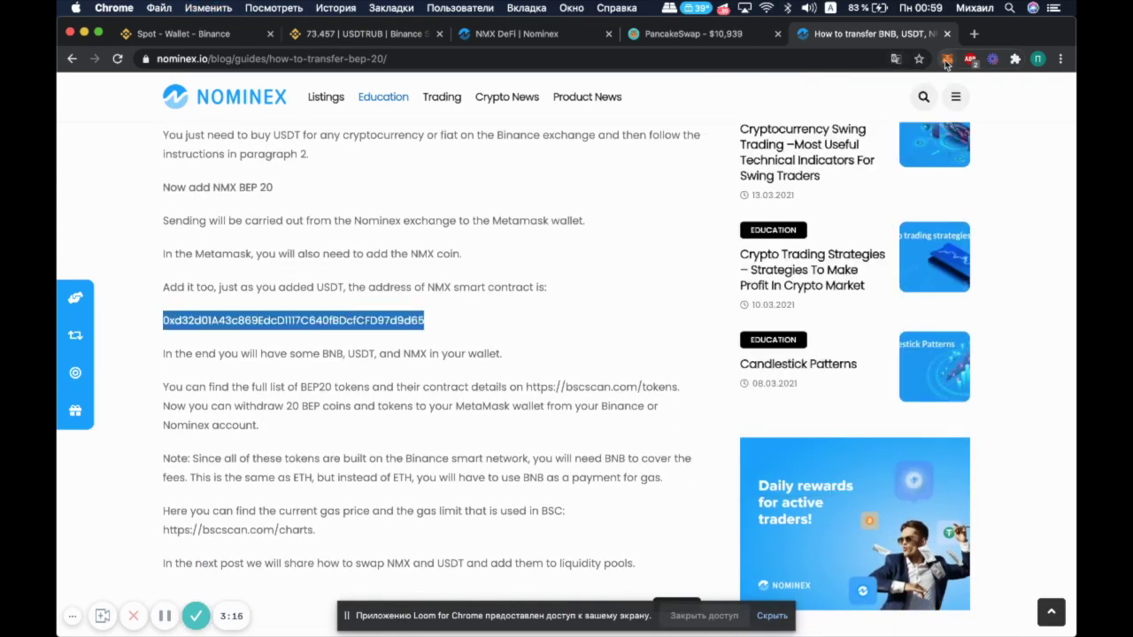
{"action": "left_click", "coordinate": [946, 59]}
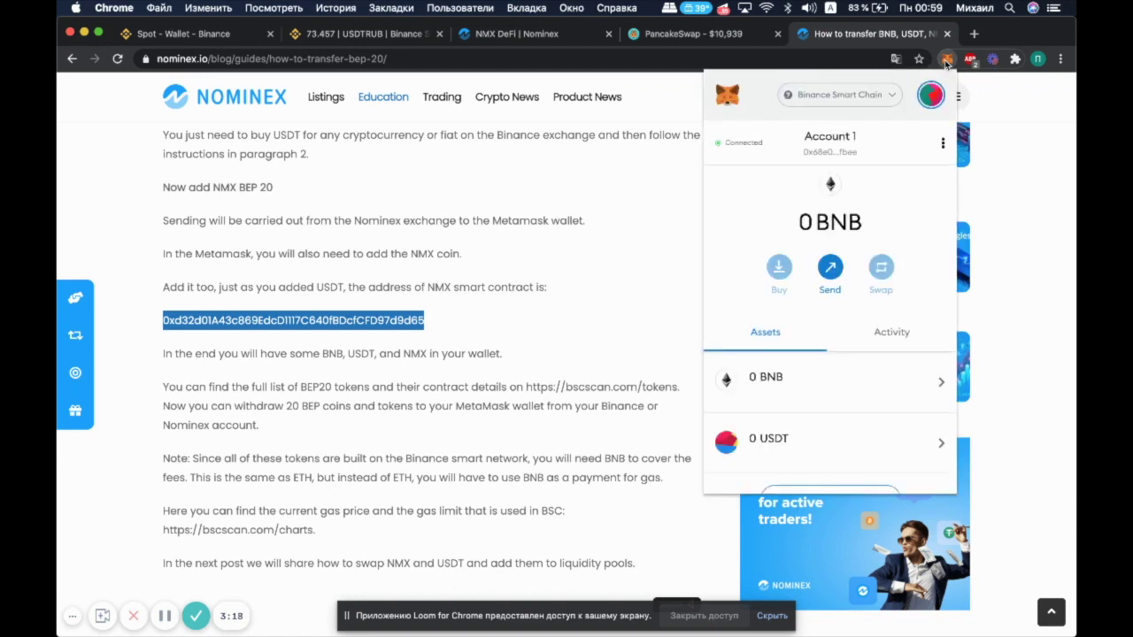
- Add NMX to the MetaMask wallet as a custom token using the copied contract address, and return to the account's asset list
{"action": "scroll", "coordinate": [784, 396], "scroll_direction": "down", "scroll_amount": 1}
{"action": "left_click", "coordinate": [820, 466]}
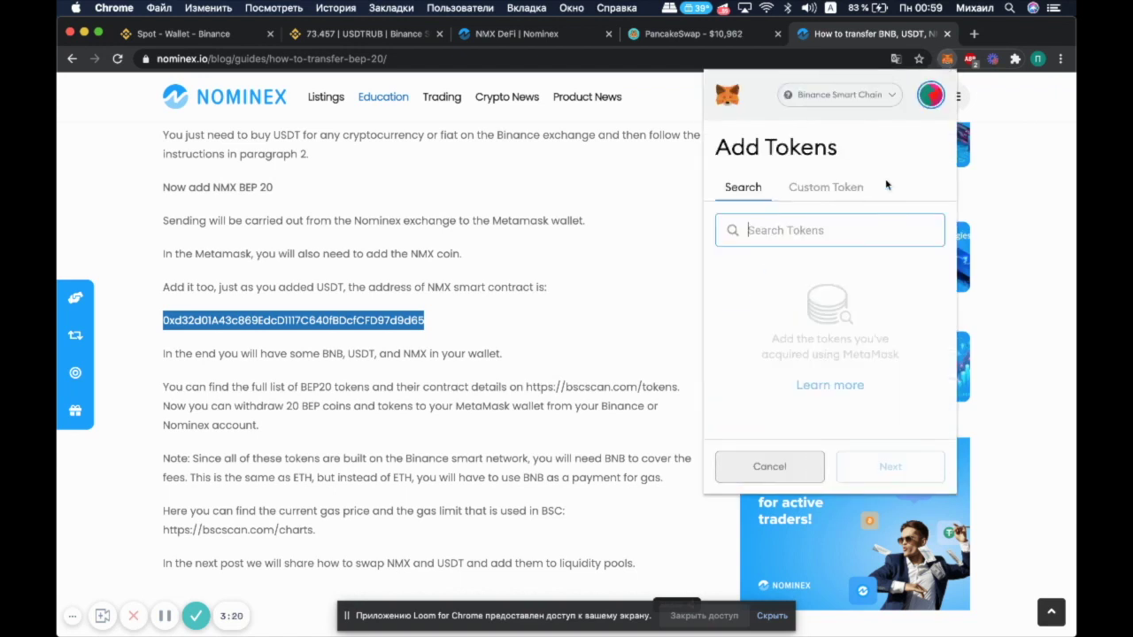
{"action": "left_click", "coordinate": [848, 188]}
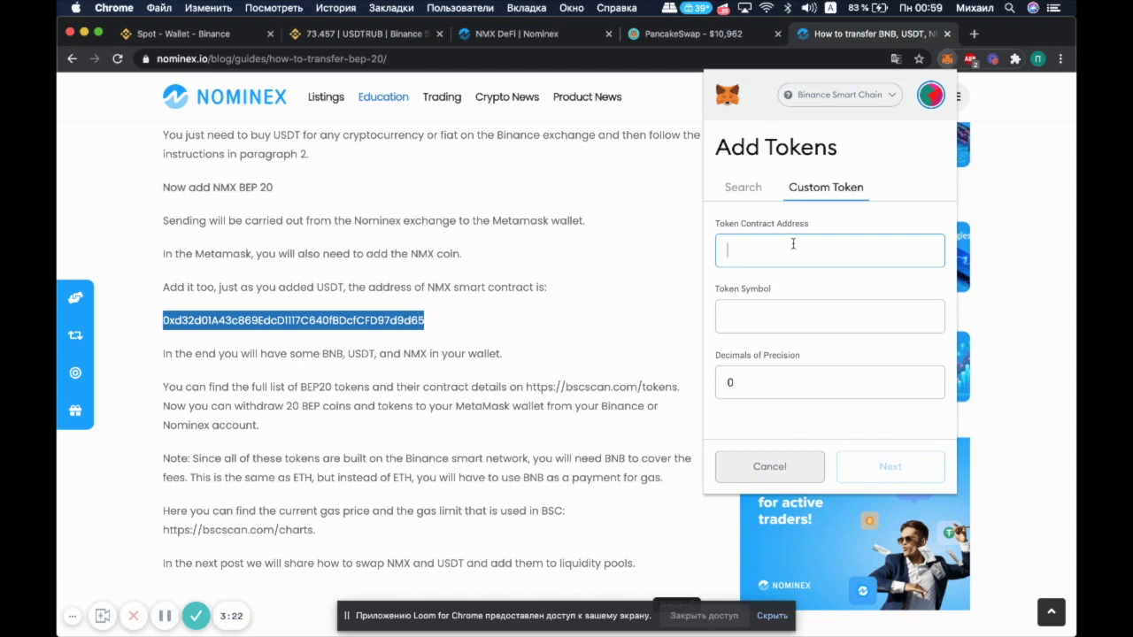
{"action": "key", "text": "super+v"}
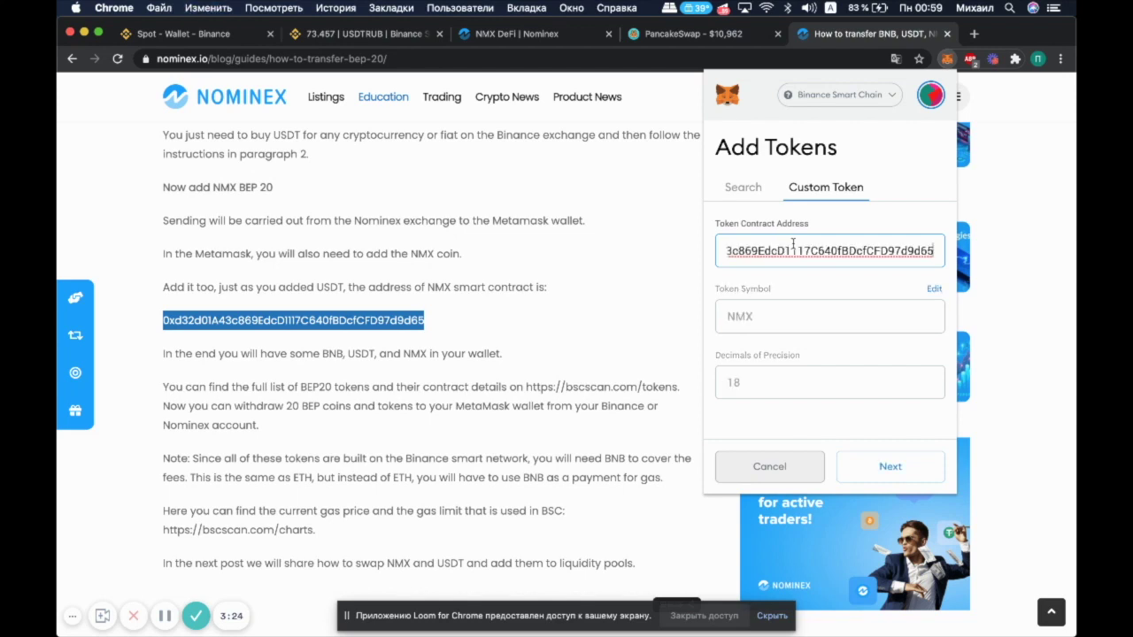
{"action": "left_click", "coordinate": [905, 469]}
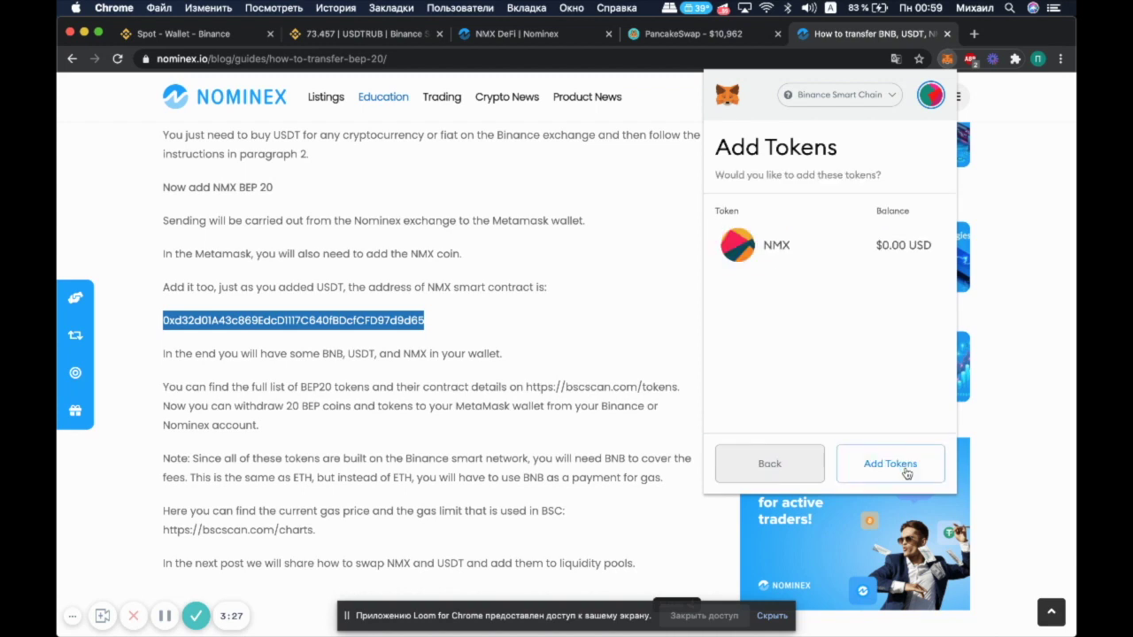
{"action": "left_click", "coordinate": [863, 456]}
{"action": "left_click", "coordinate": [727, 146]}
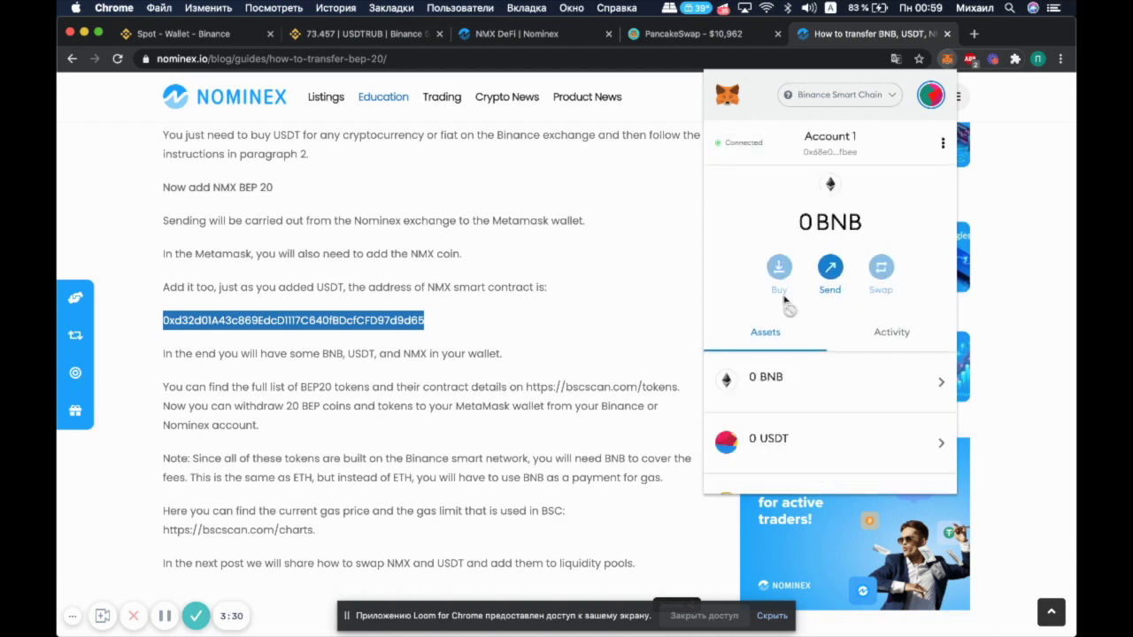
{"action": "scroll", "coordinate": [750, 365], "scroll_direction": "down", "scroll_amount": 3}
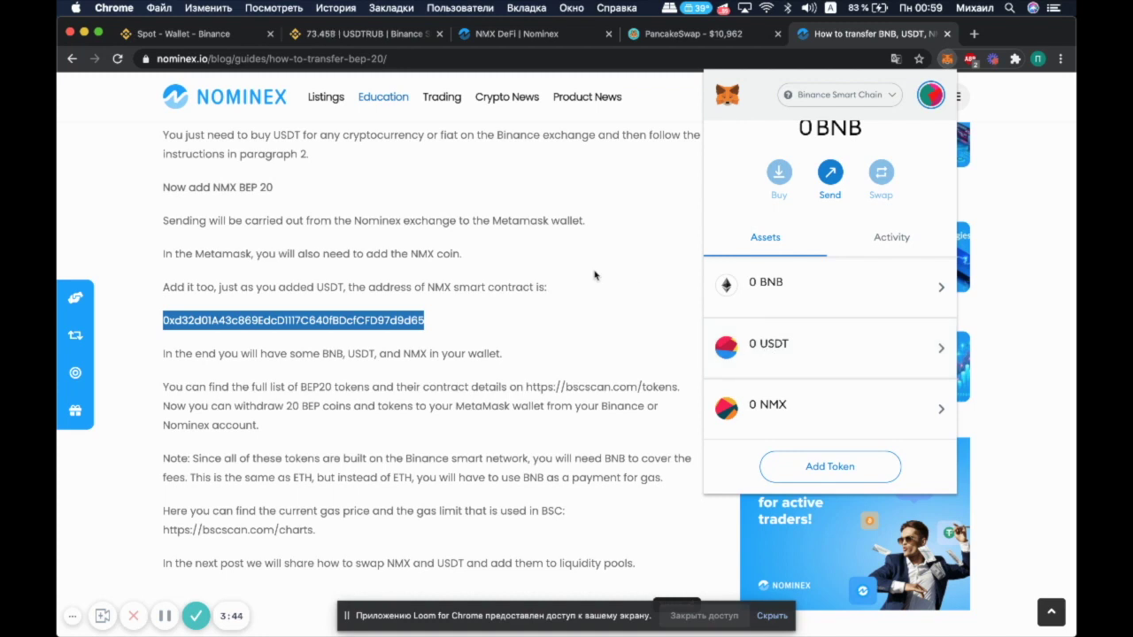
- Switch to the Binance Fiat and Spot wallet and examine the USDT and BNB balances available for transfer
{"action": "left_click", "coordinate": [222, 38]}
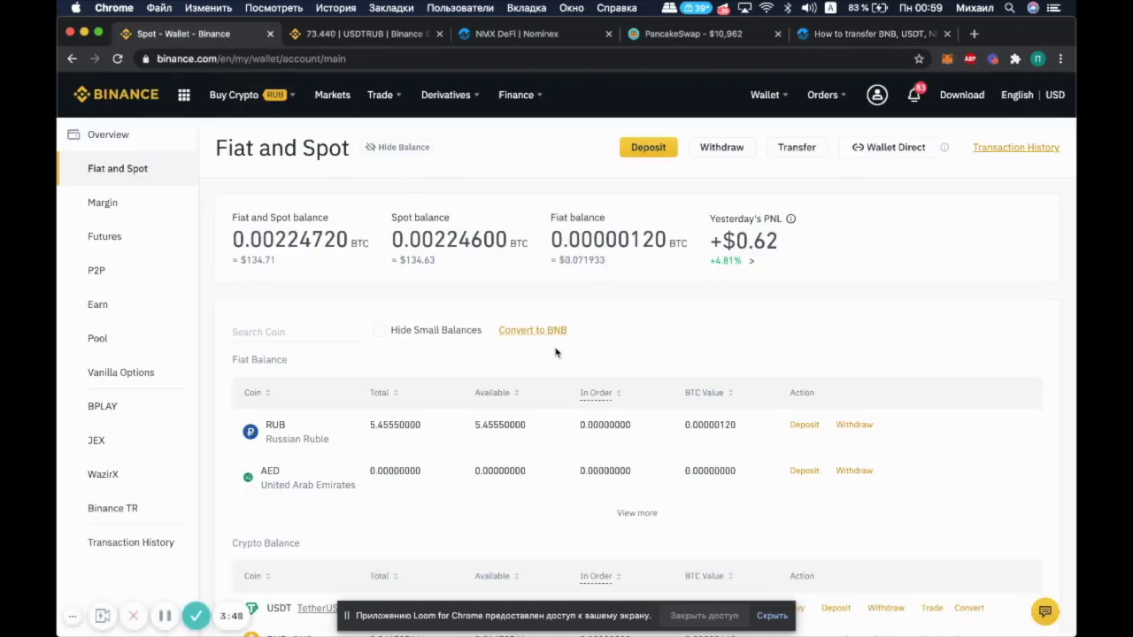
{"action": "scroll", "coordinate": [556, 353], "scroll_direction": "down", "scroll_amount": 3}
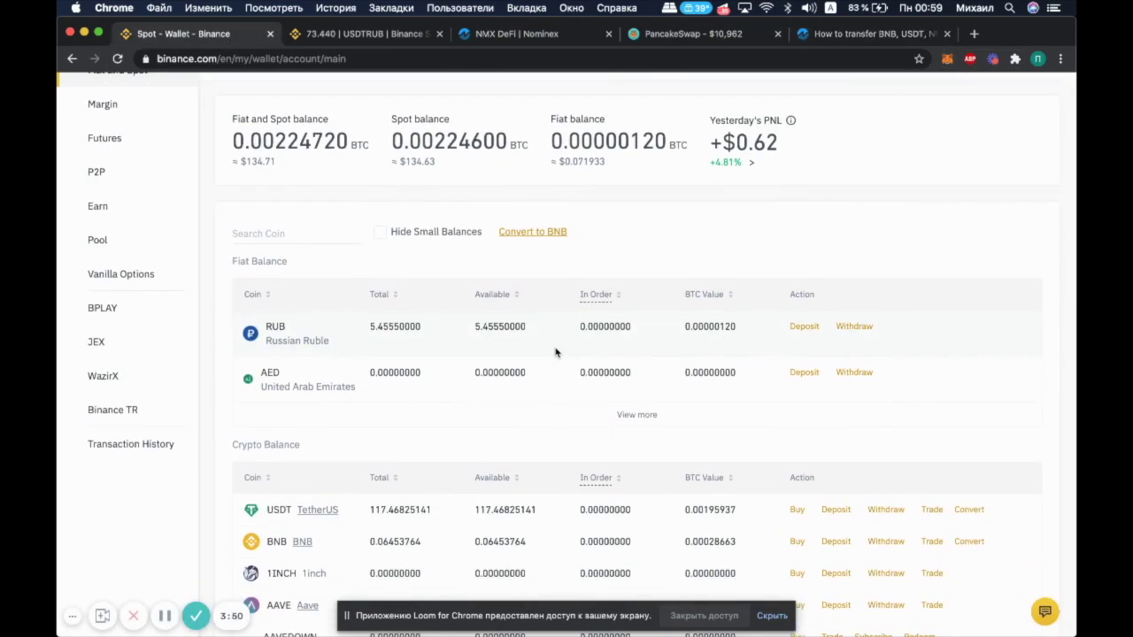
{"action": "scroll", "coordinate": [556, 352], "scroll_direction": "up", "scroll_amount": 1}
{"action": "scroll", "coordinate": [556, 350], "scroll_direction": "down", "scroll_amount": 5}
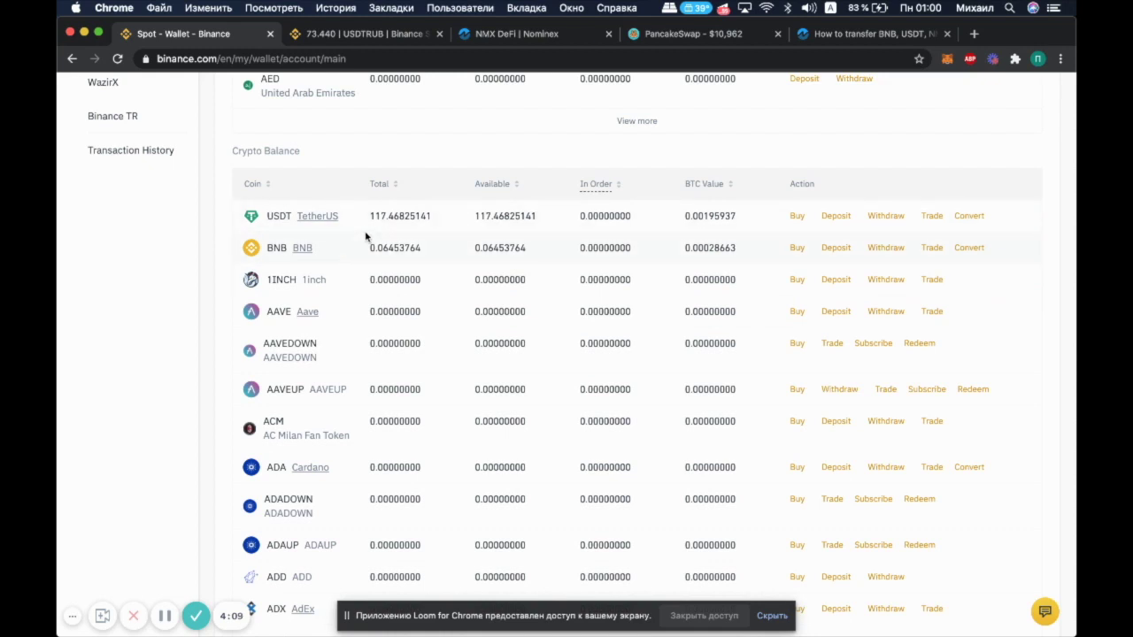
{"action": "scroll", "coordinate": [383, 240], "scroll_direction": "down", "scroll_amount": 1}
{"action": "scroll", "coordinate": [407, 244], "scroll_direction": "up", "scroll_amount": 4}
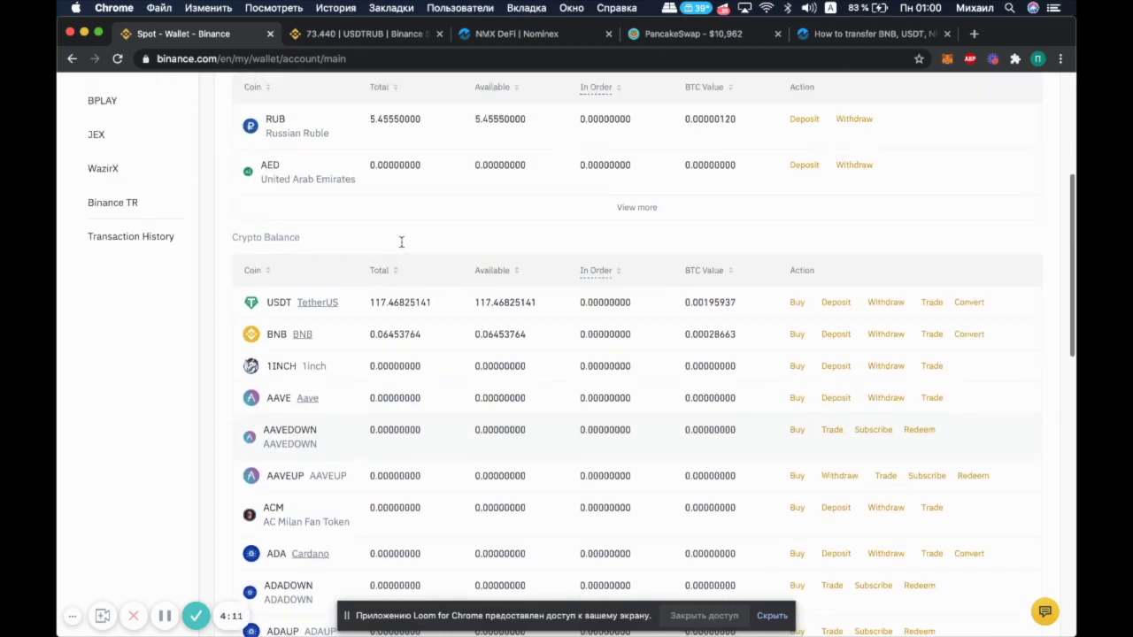
{"action": "scroll", "coordinate": [400, 243], "scroll_direction": "up", "scroll_amount": 4}
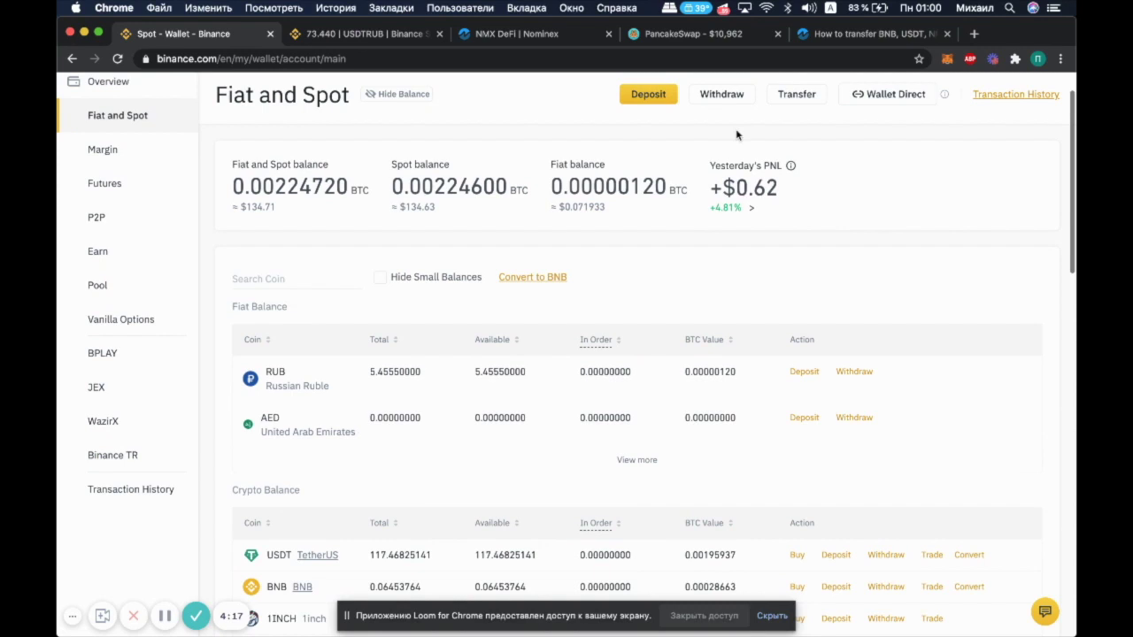
- Open the crypto withdrawal form from the Fiat and Spot wallet and select USDT as the coin
{"action": "left_click", "coordinate": [723, 96]}
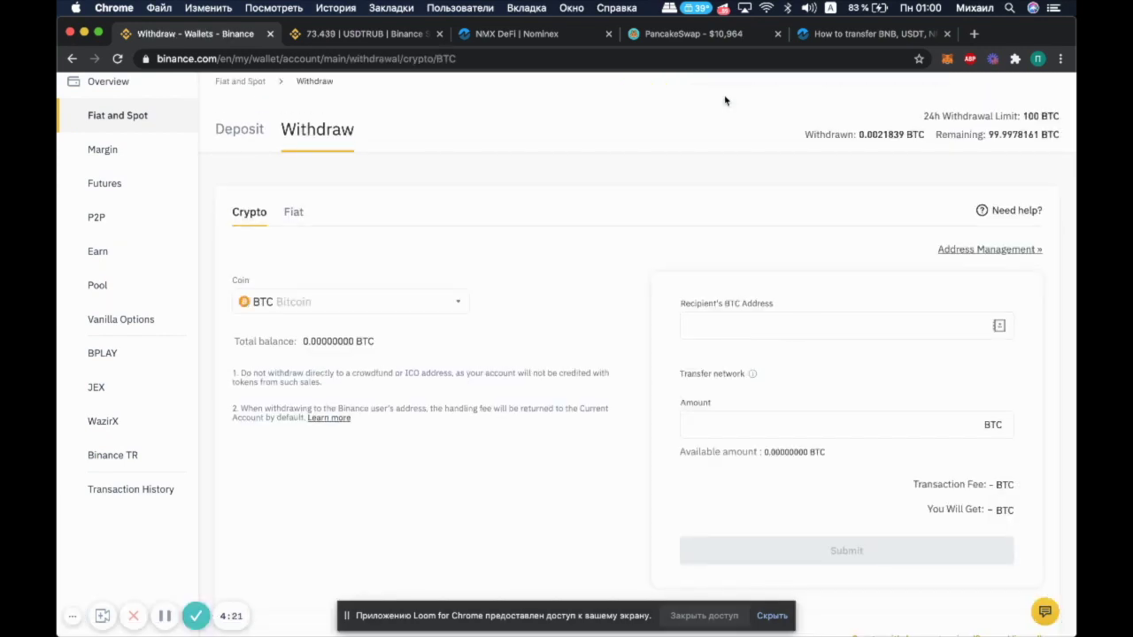
{"action": "left_click", "coordinate": [459, 302]}
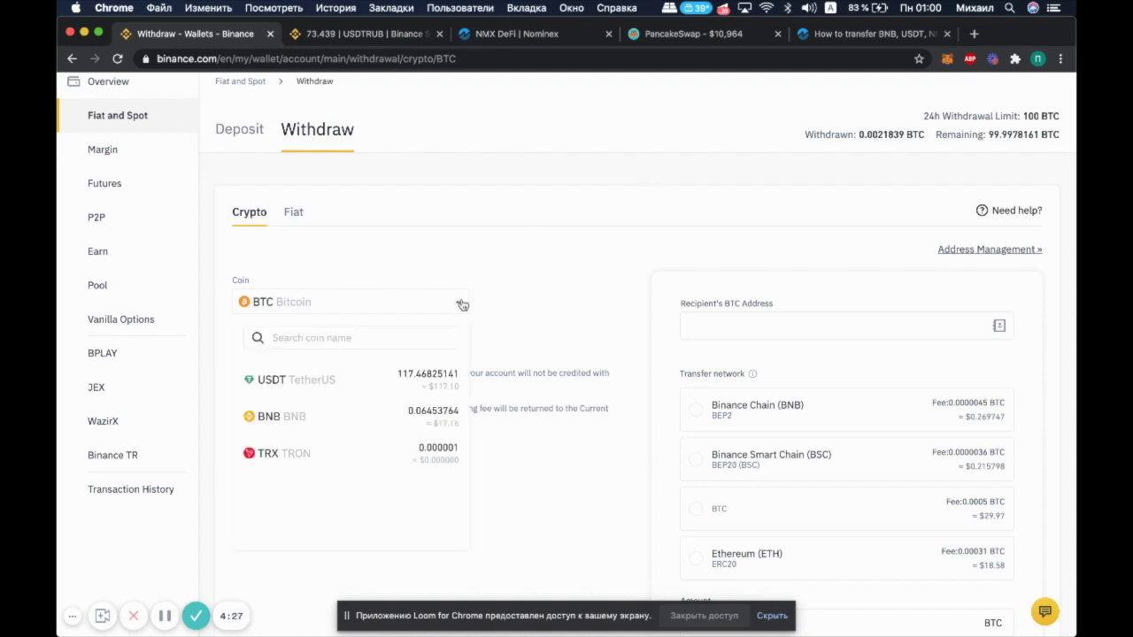
{"action": "left_click", "coordinate": [439, 382]}
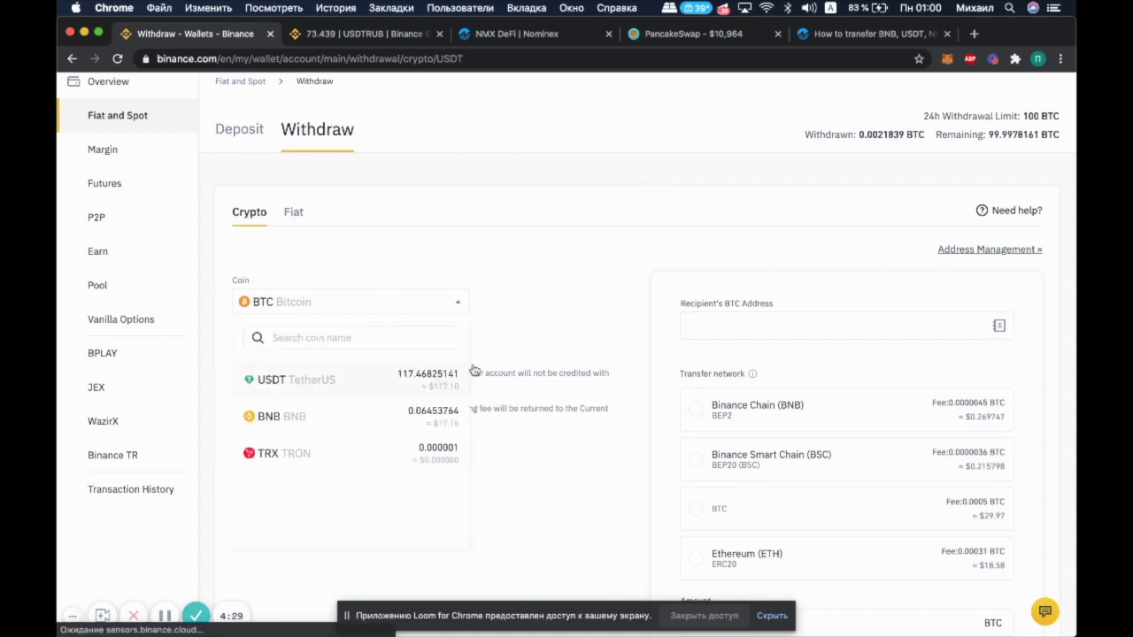
{"action": "scroll", "coordinate": [635, 413], "scroll_direction": "down", "scroll_amount": 1}
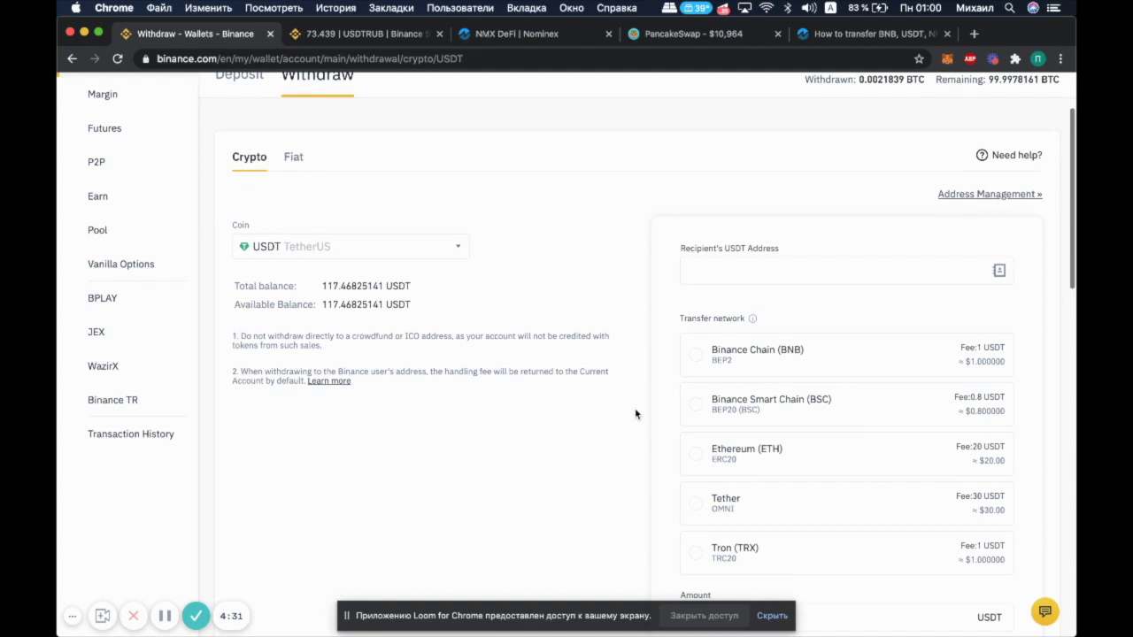
{"action": "scroll", "coordinate": [761, 217], "scroll_direction": "down", "scroll_amount": 1}
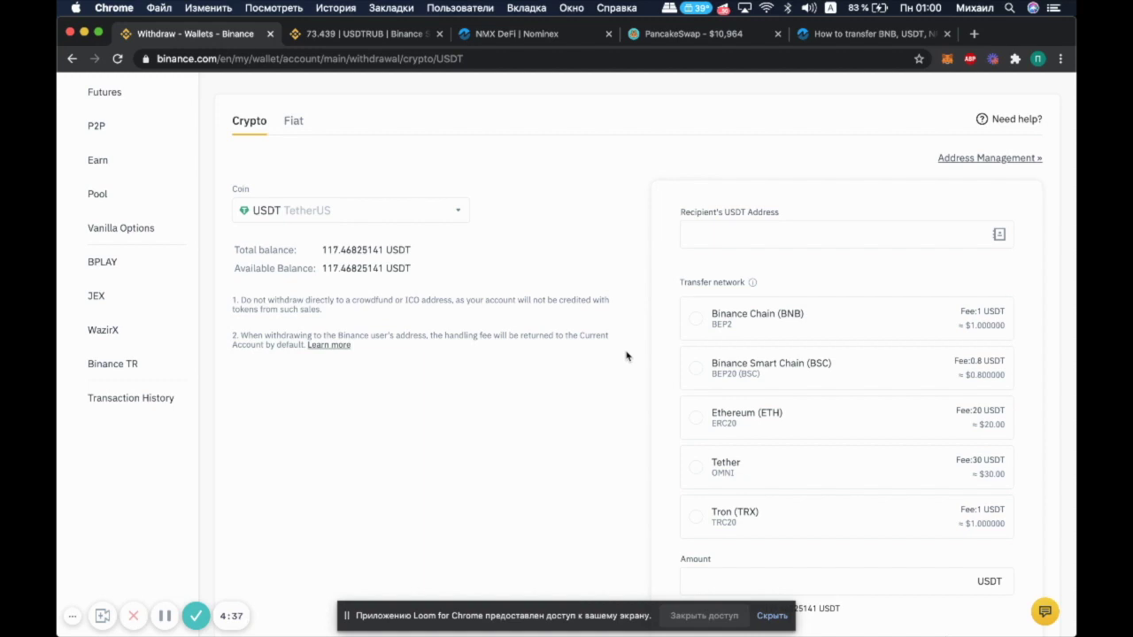
- Copy the MetaMask account address and paste it as the recipient's USDT address in the withdrawal form
{"action": "left_click", "coordinate": [948, 59]}
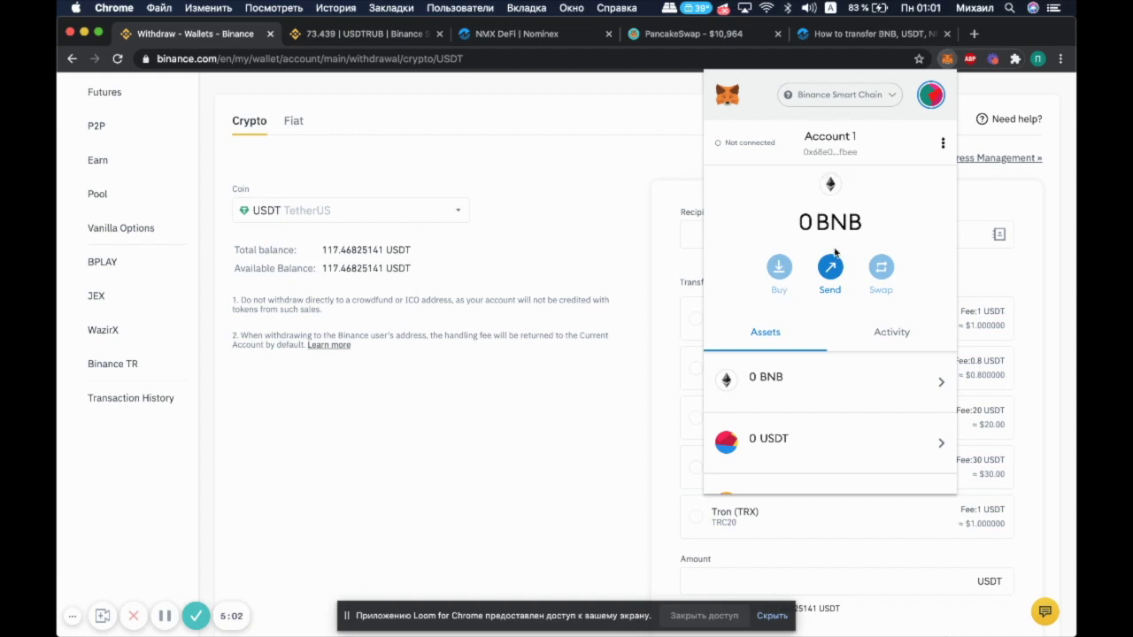
{"action": "left_click", "coordinate": [832, 150]}
{"action": "left_click", "coordinate": [556, 196]}
{"action": "left_click", "coordinate": [765, 235]}
{"action": "key", "text": "super+v"}
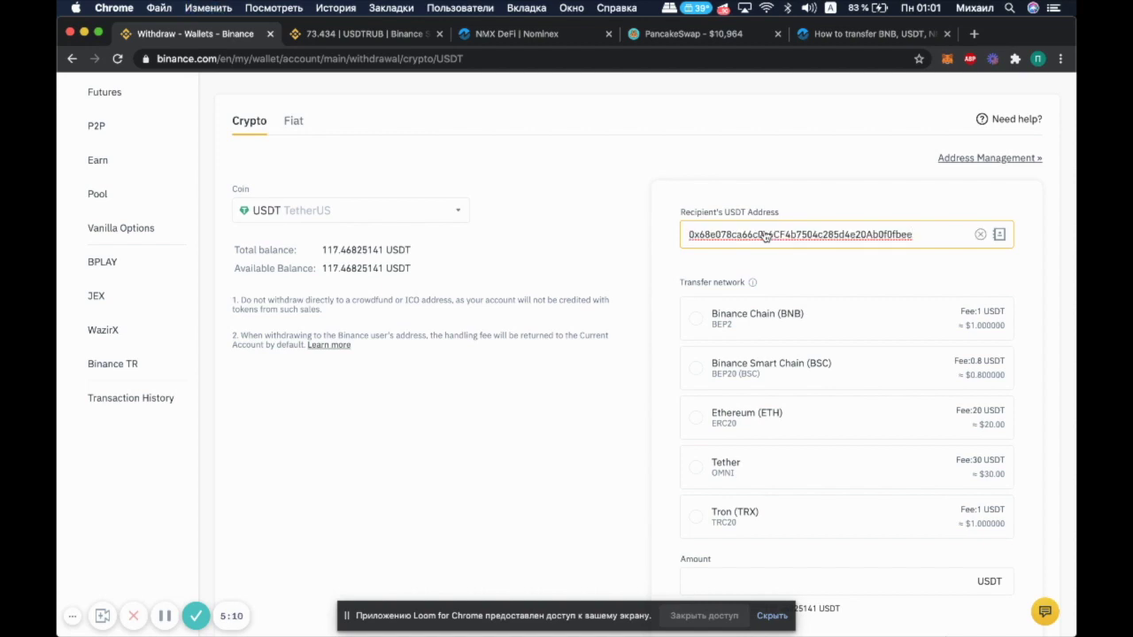
- Choose Binance Smart Chain (BSC) as the transfer network, set the maximum amount of 117.46825141 USDT and submit the withdrawal
{"action": "left_click", "coordinate": [697, 371]}
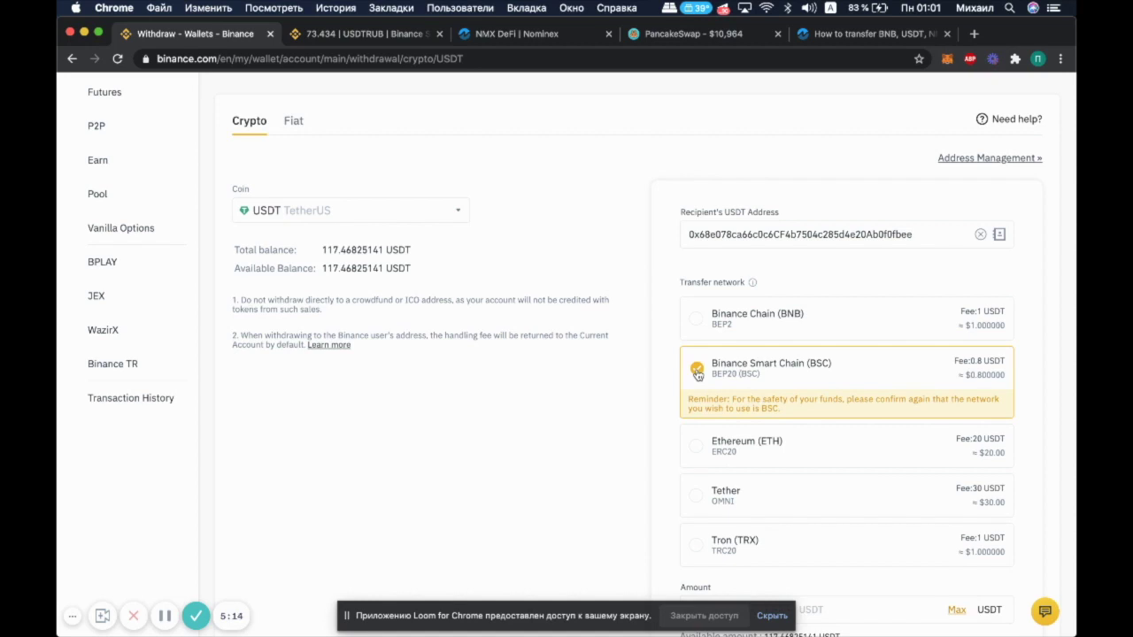
{"action": "scroll", "coordinate": [664, 397], "scroll_direction": "down", "scroll_amount": 3}
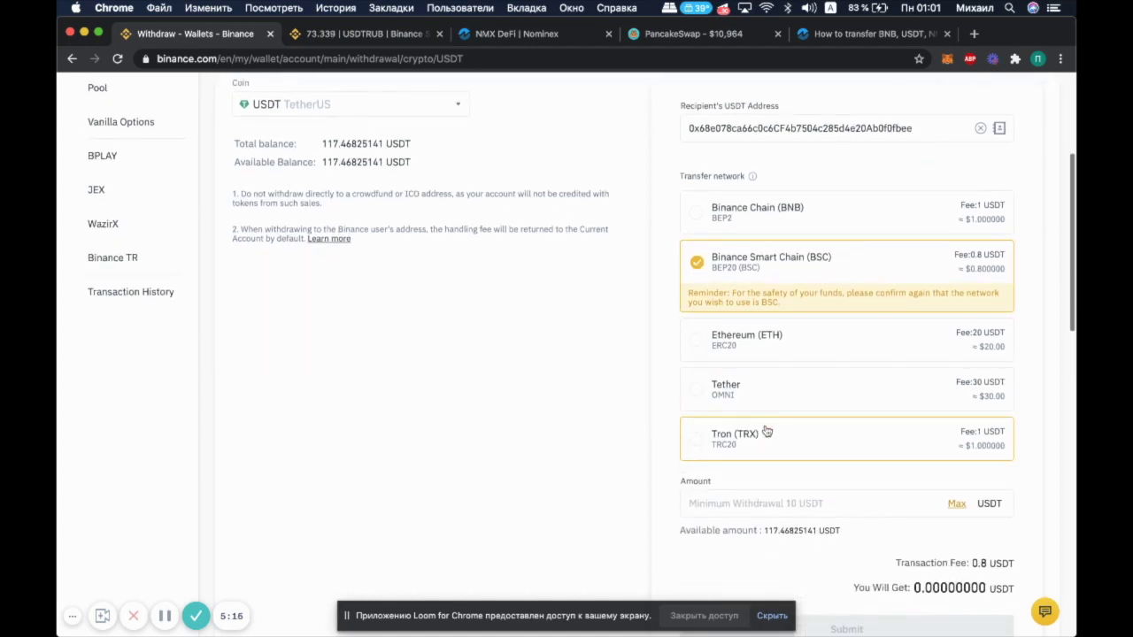
{"action": "left_click", "coordinate": [958, 506]}
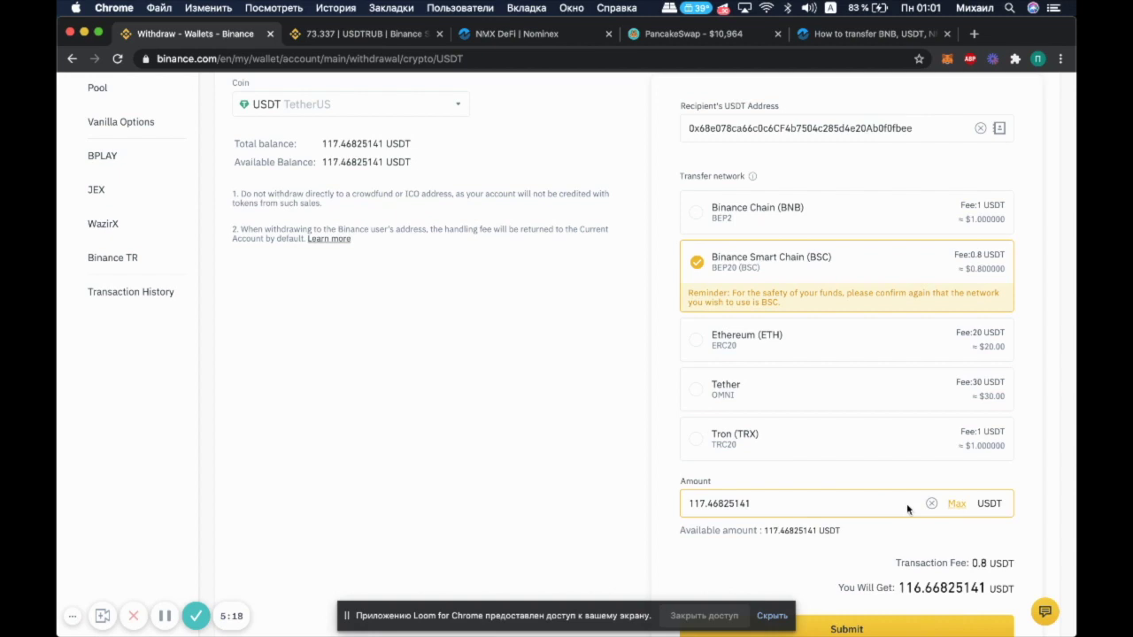
{"action": "scroll", "coordinate": [578, 491], "scroll_direction": "down", "scroll_amount": 3}
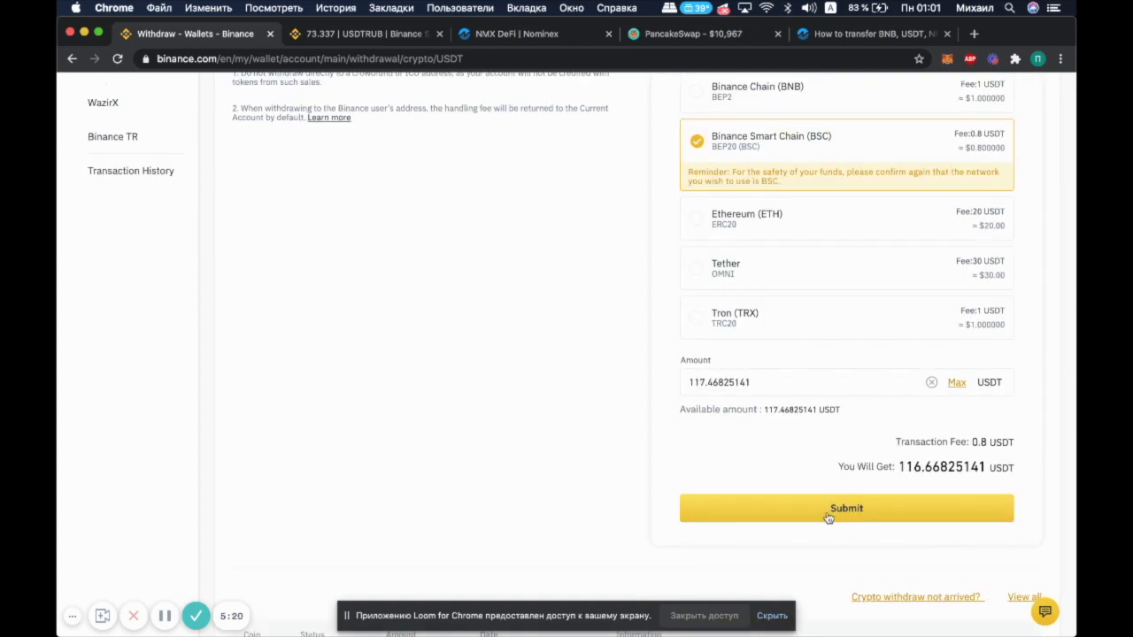
{"action": "left_click", "coordinate": [829, 514]}
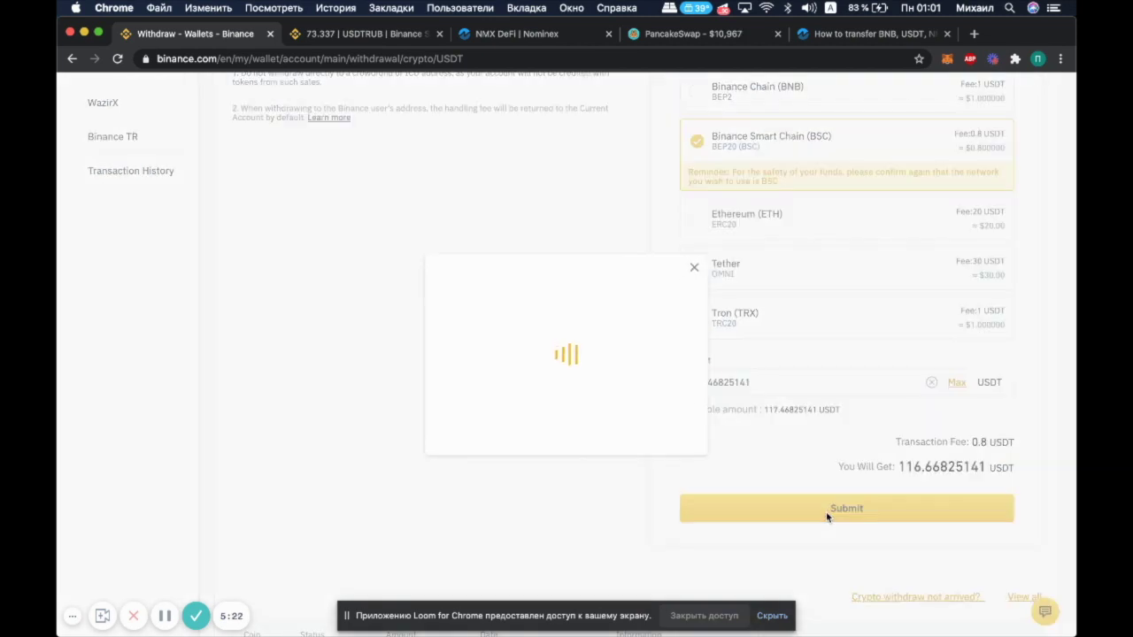
{"action": "left_click", "coordinate": [165, 617]}
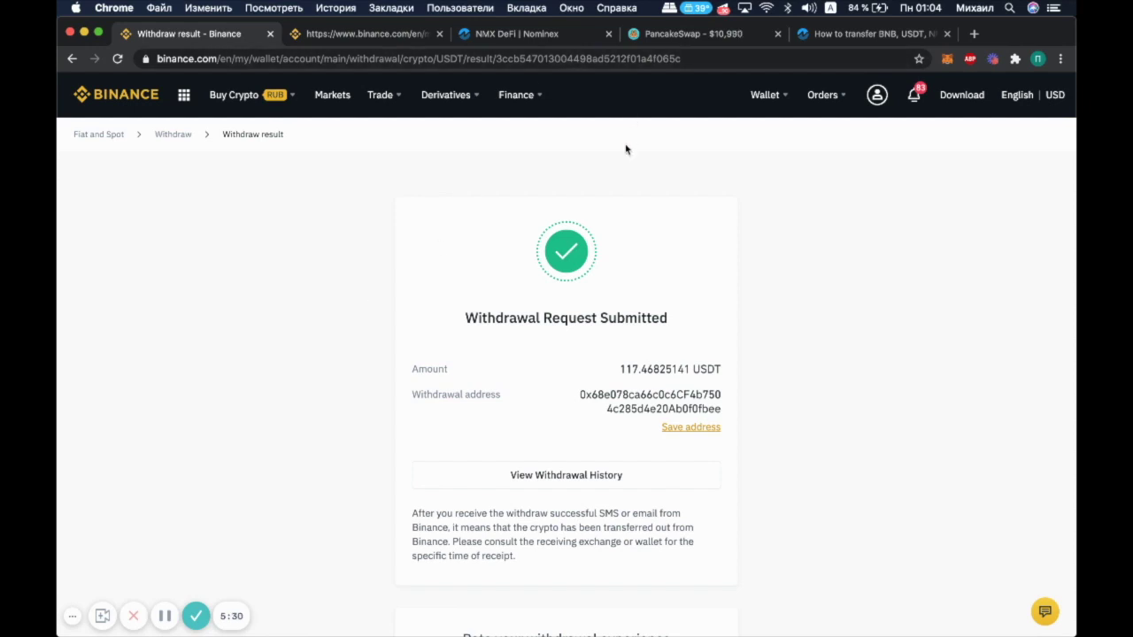
- Return from the withdrawal result to the withdrawal form and select BNB as the coin
{"action": "mouse_move", "coordinate": [775, 97]}
{"action": "left_click", "coordinate": [174, 136]}
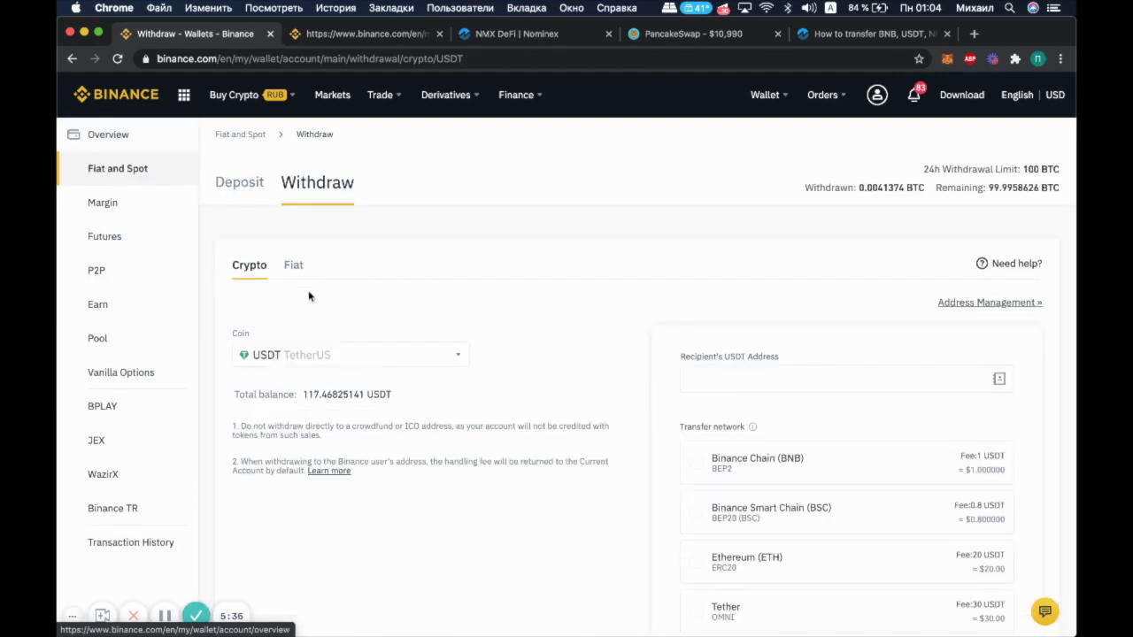
{"action": "left_click", "coordinate": [461, 358]}
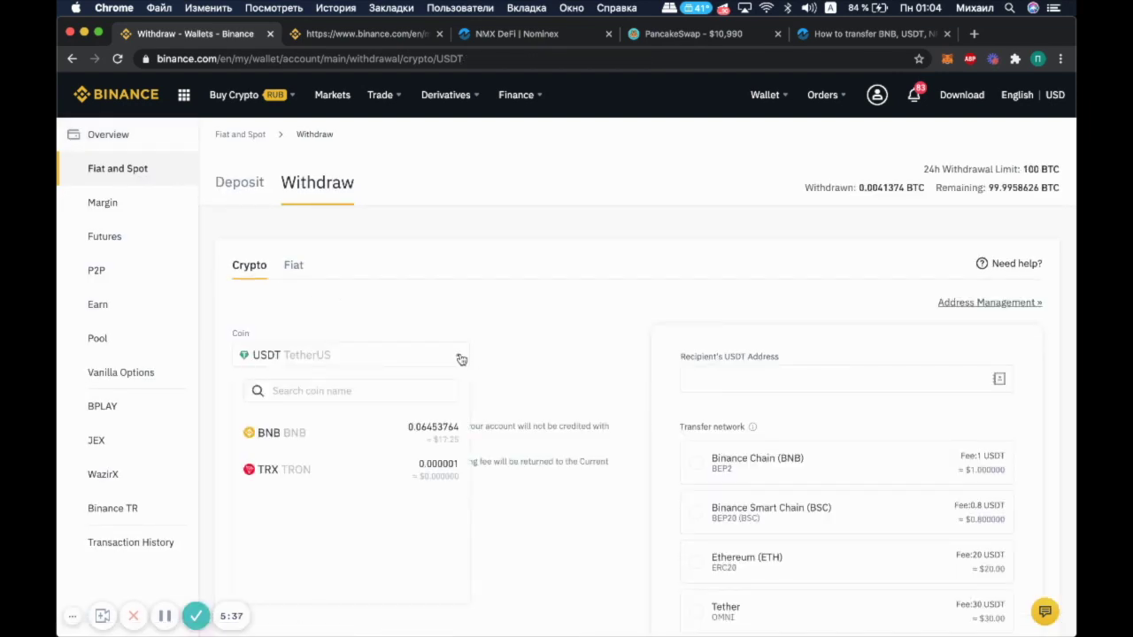
{"action": "left_click", "coordinate": [336, 432]}
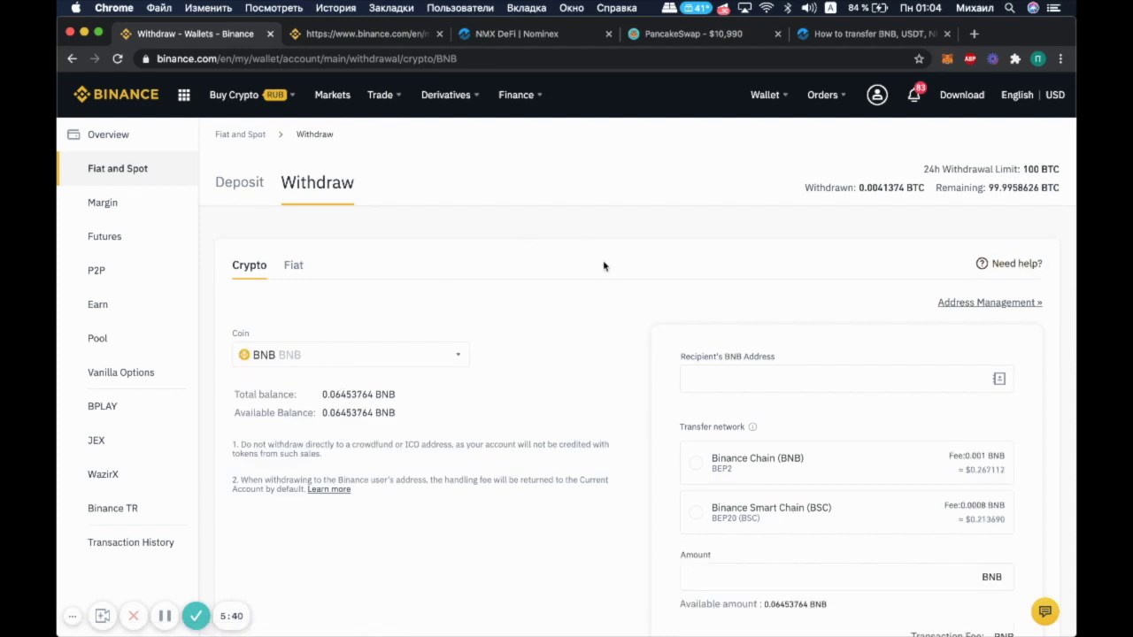
{"action": "scroll", "coordinate": [605, 263], "scroll_direction": "down", "scroll_amount": 1}
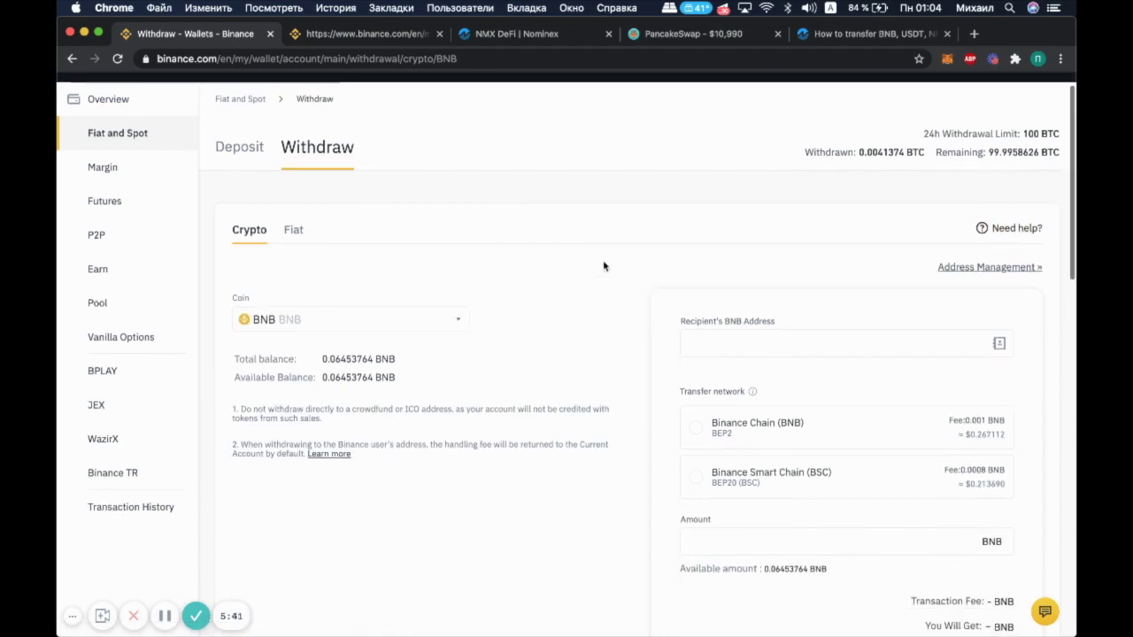
- Copy the MetaMask account address and paste it as the recipient's BNB address in the withdrawal form
{"action": "left_click", "coordinate": [947, 60]}
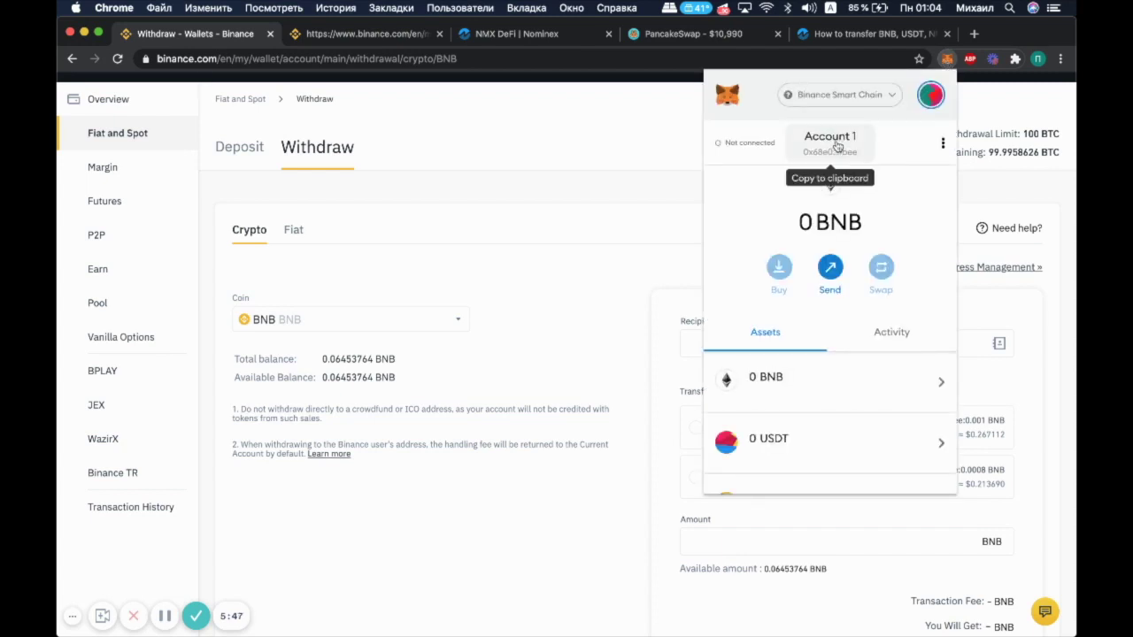
{"action": "left_click", "coordinate": [836, 146]}
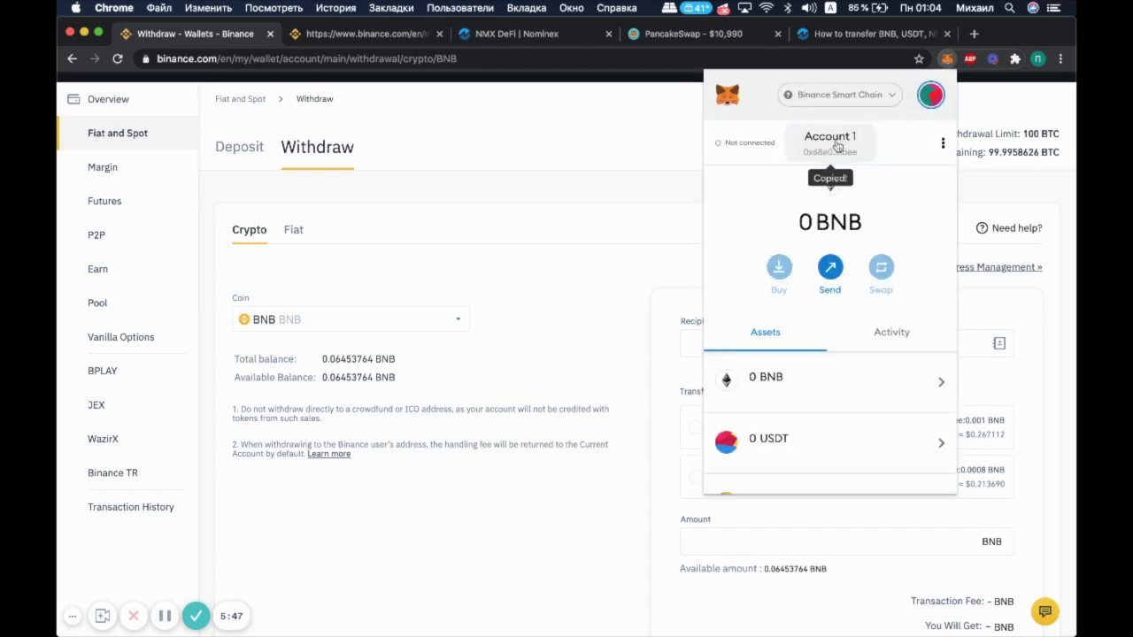
{"action": "left_click", "coordinate": [643, 209]}
{"action": "left_click", "coordinate": [759, 347]}
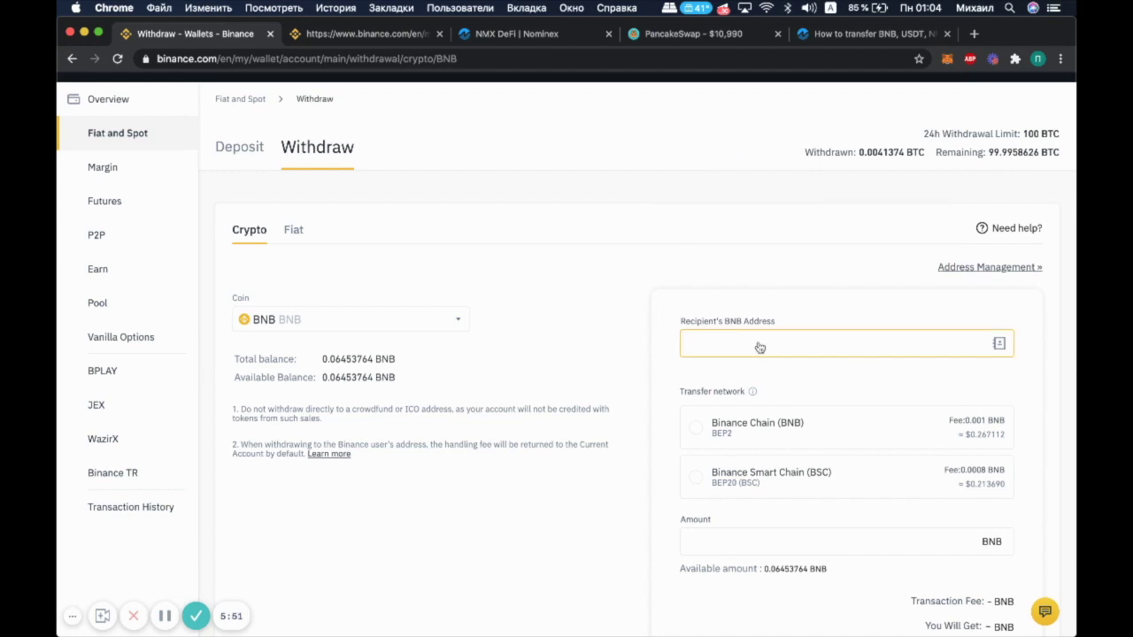
{"action": "key", "text": "super+v"}
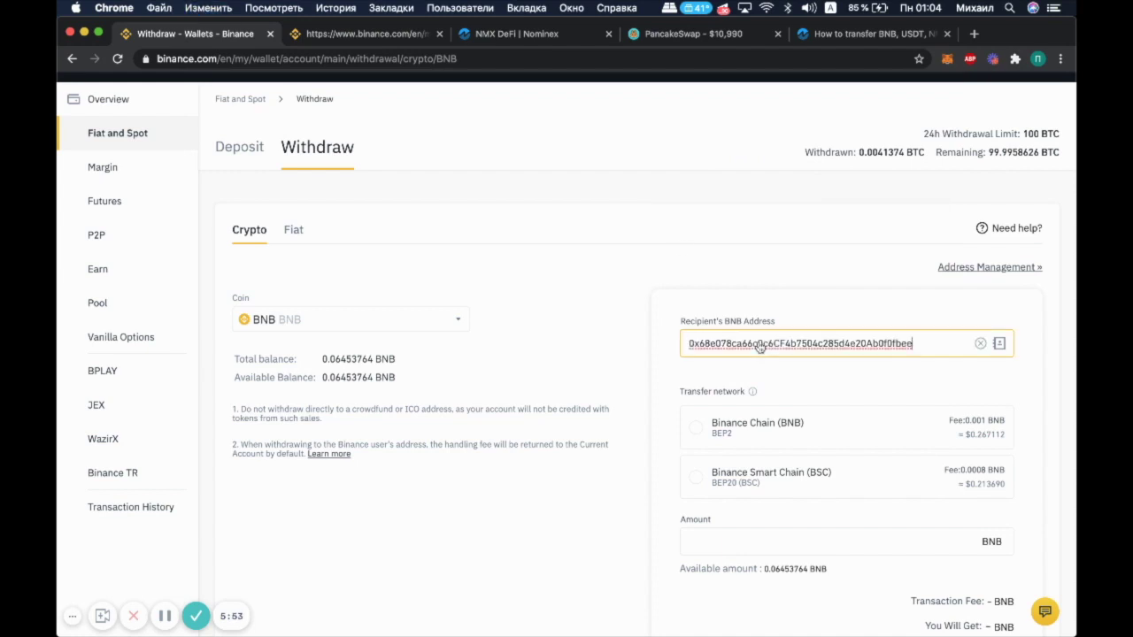
- Select Binance Smart Chain (BSC) for the BNB transfer, set the maximum amount of 0.06453764 BNB and submit the withdrawal form
{"action": "left_click", "coordinate": [695, 481]}
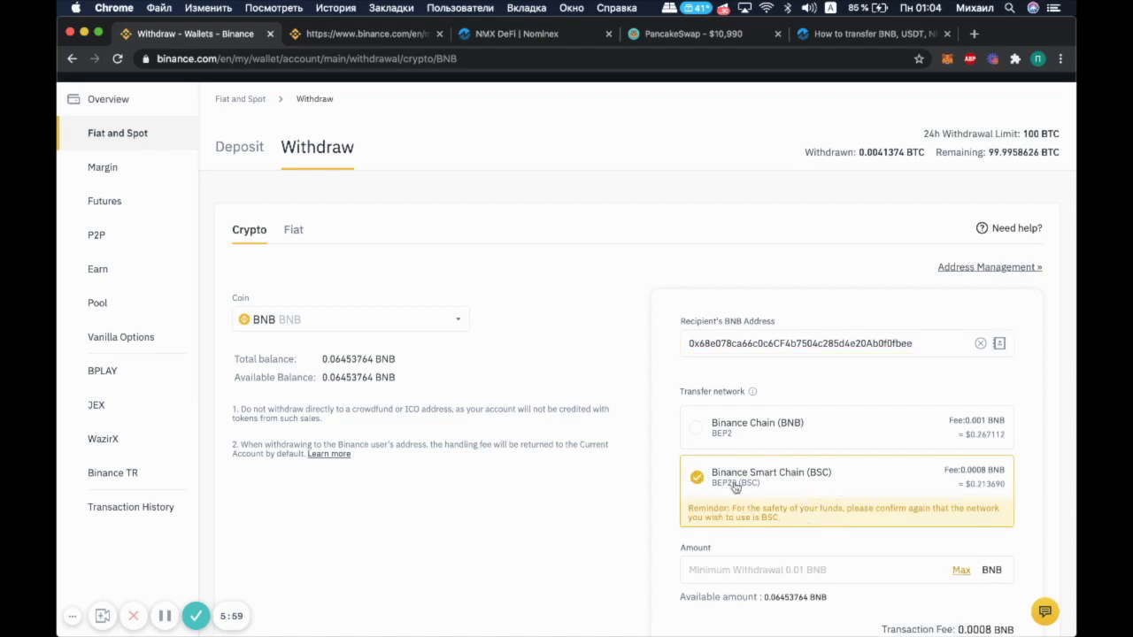
{"action": "scroll", "coordinate": [673, 513], "scroll_direction": "down", "scroll_amount": 1}
{"action": "left_click", "coordinate": [962, 520]}
{"action": "scroll", "coordinate": [629, 508], "scroll_direction": "down", "scroll_amount": 4}
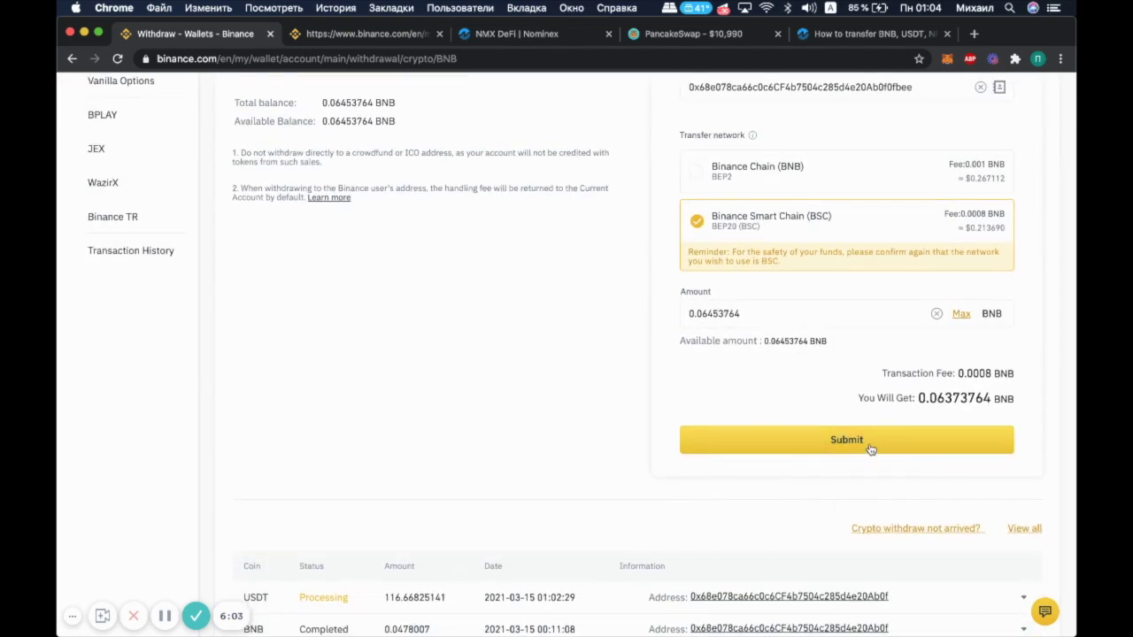
{"action": "left_click", "coordinate": [871, 448]}
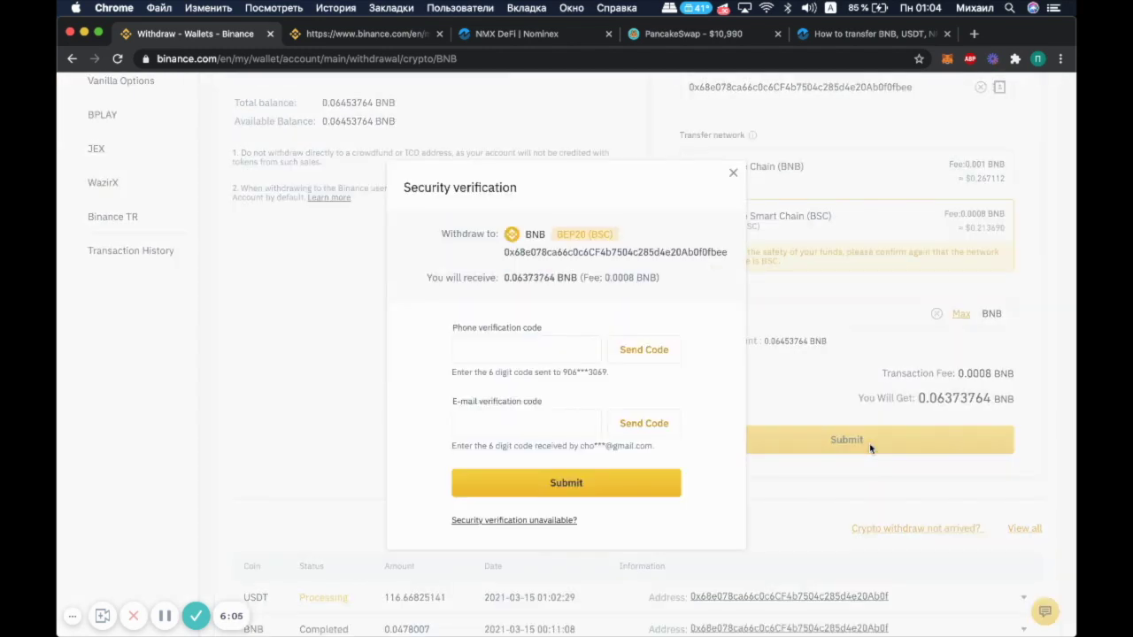
{"action": "left_click", "coordinate": [164, 617]}
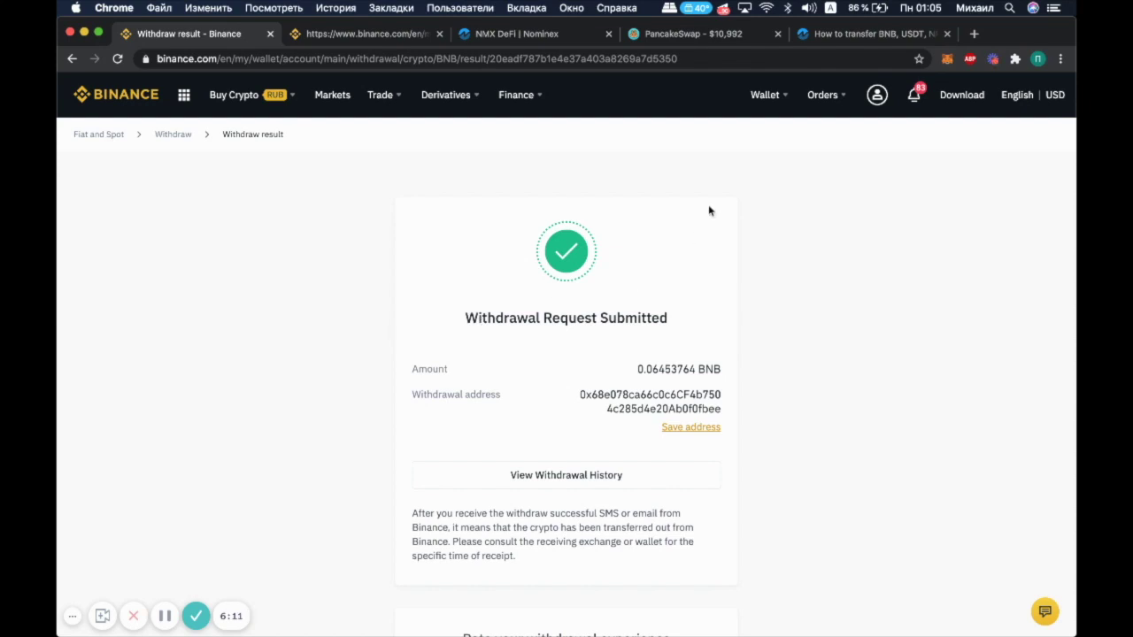
- Check the BNB, USDT and NMX balances of the MetaMask account
{"action": "left_click", "coordinate": [948, 59]}
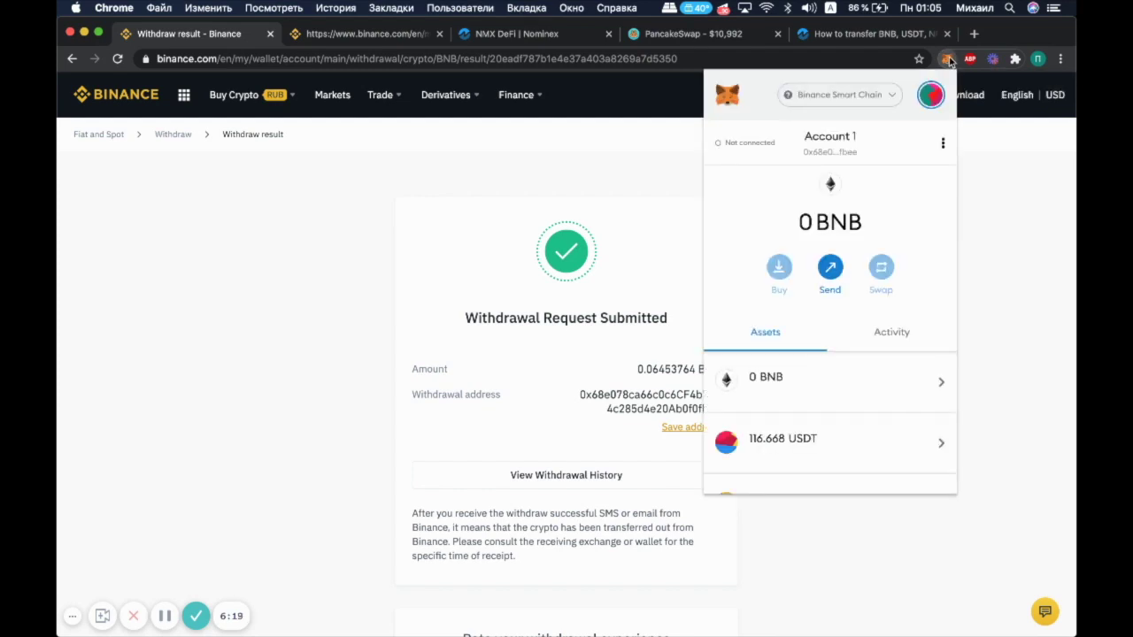
{"action": "scroll", "coordinate": [811, 438], "scroll_direction": "down", "scroll_amount": 1}
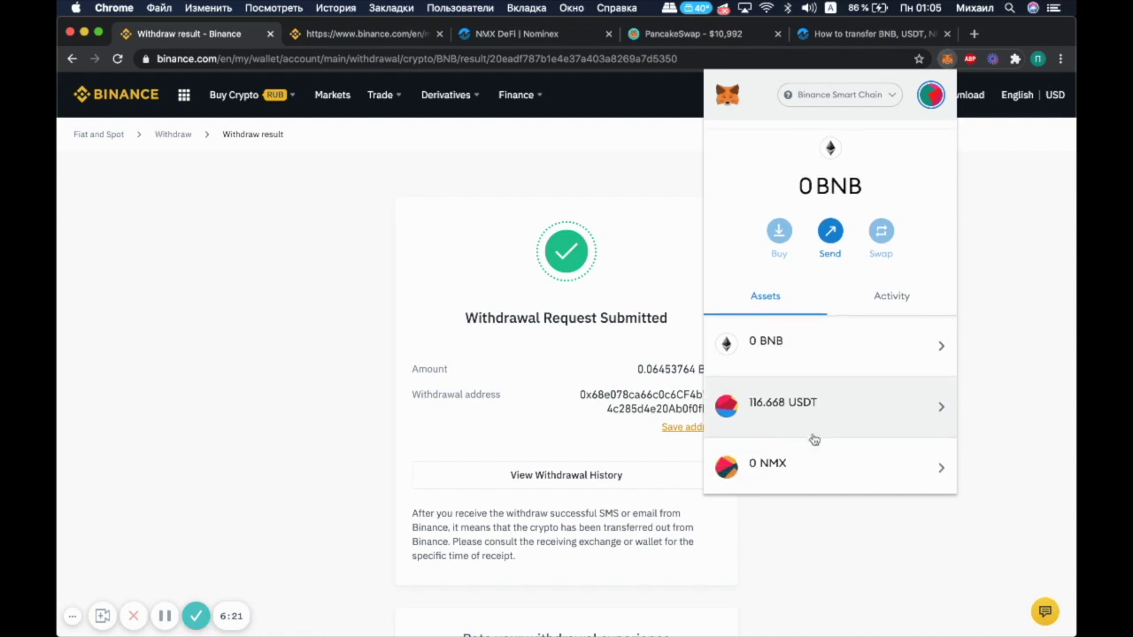
{"action": "scroll", "coordinate": [814, 440], "scroll_direction": "down", "scroll_amount": 1}
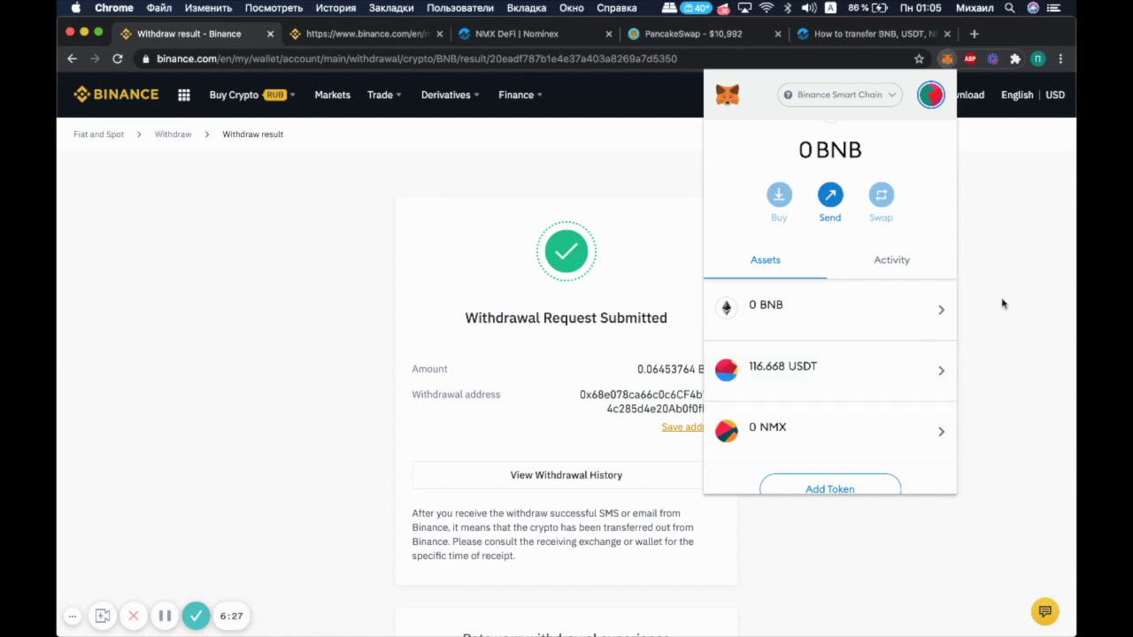
{"action": "left_click", "coordinate": [1030, 290]}
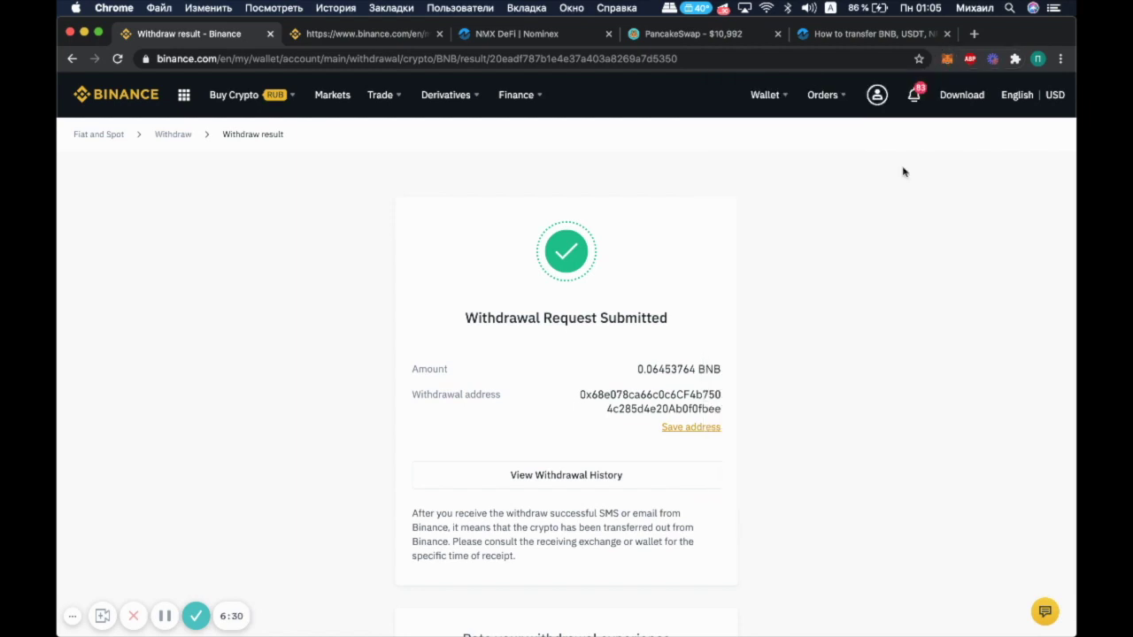
- Switch to the PancakeSwap exchange and connect the MetaMask wallet to it
{"action": "left_click", "coordinate": [681, 34]}
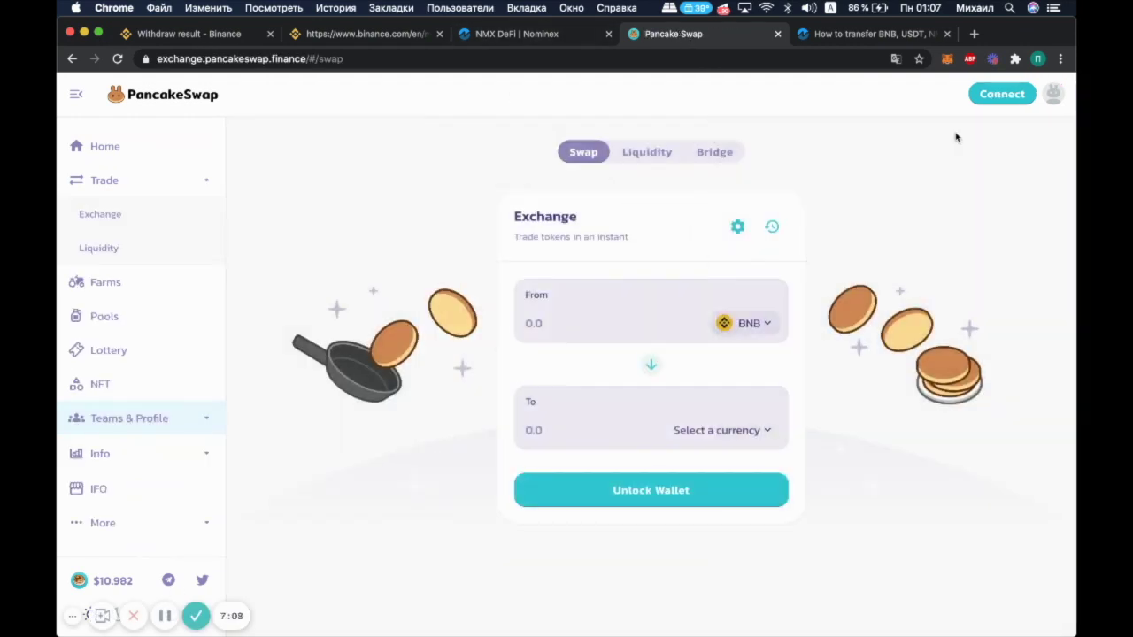
{"action": "left_click", "coordinate": [995, 92]}
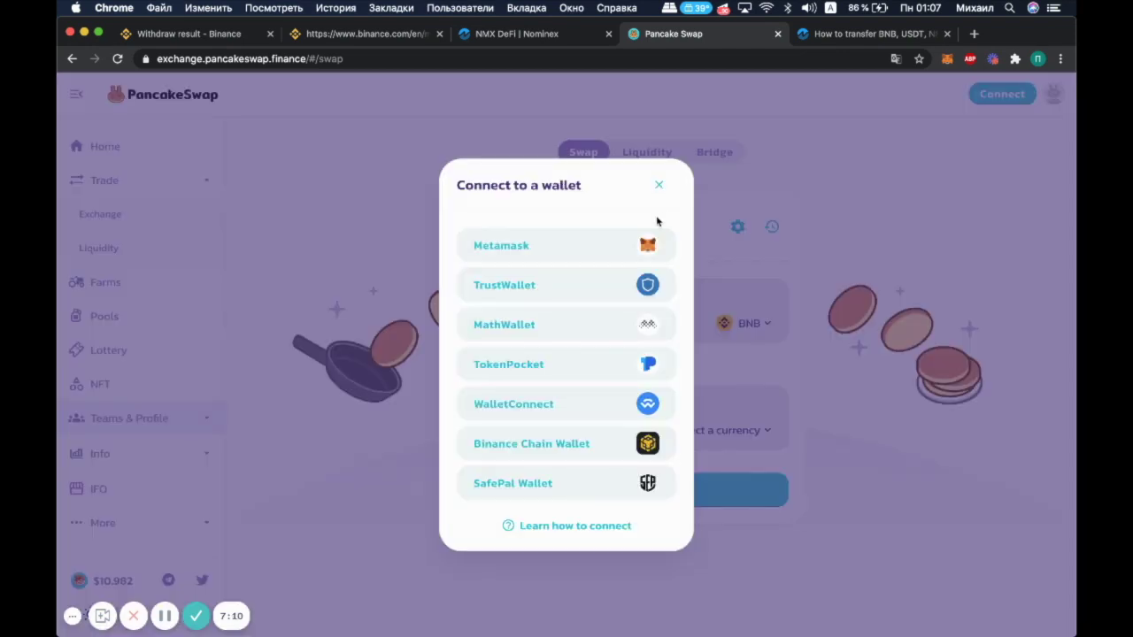
{"action": "left_click", "coordinate": [557, 255]}
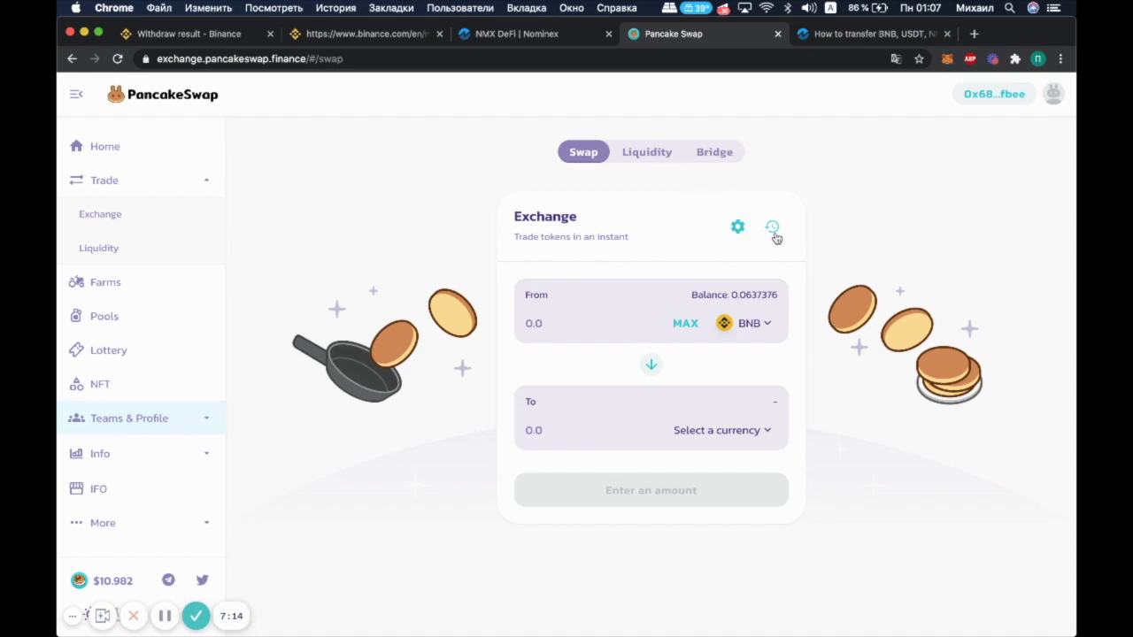
- Search the token list for USD and choose USDT as the token to swap from
{"action": "left_click", "coordinate": [766, 324]}
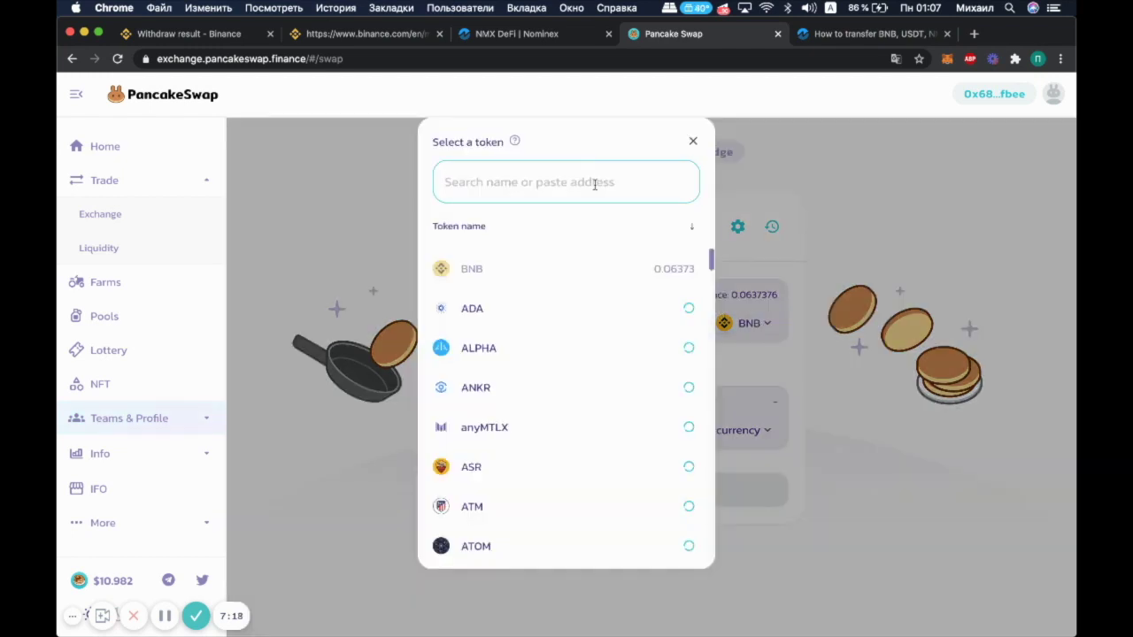
{"action": "type", "text": "USD"}
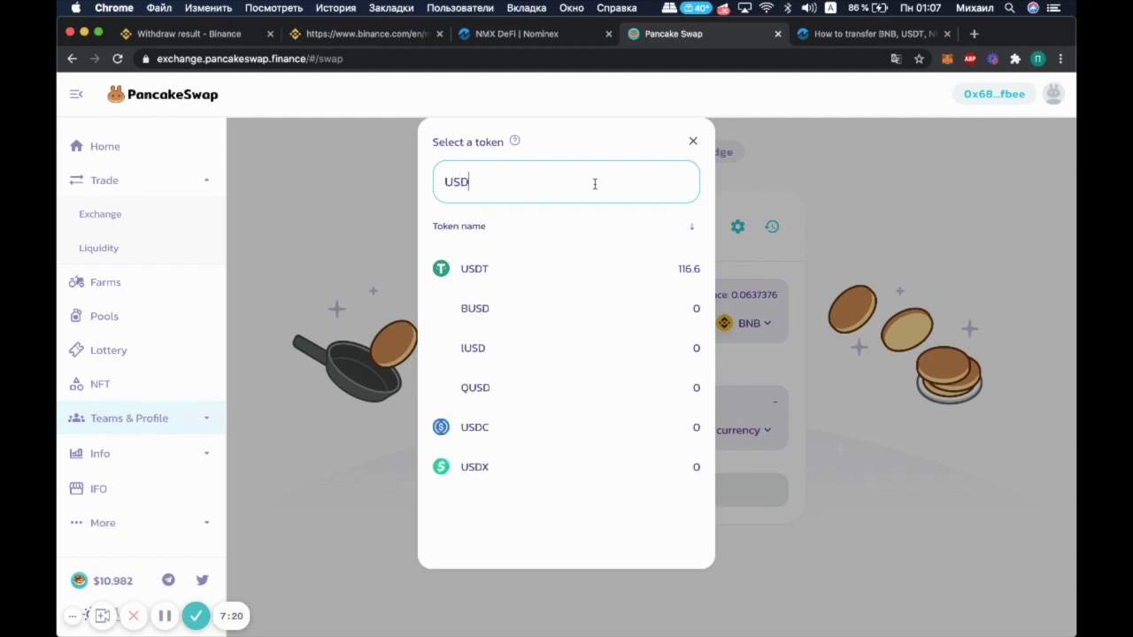
{"action": "left_click", "coordinate": [543, 269]}
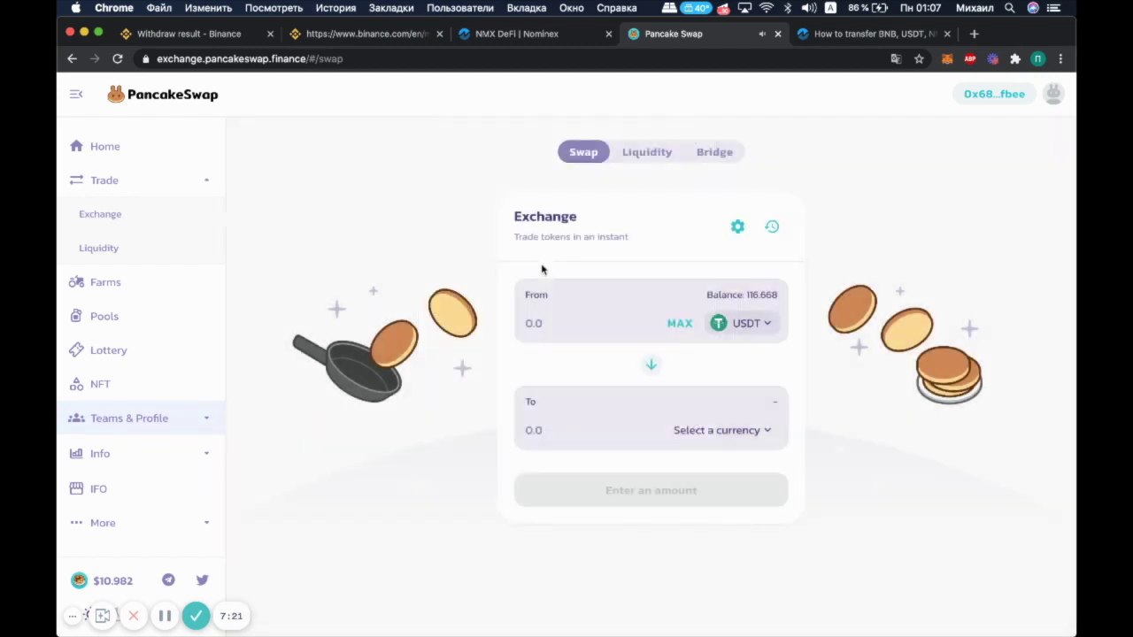
- Choose NMX as the token to receive, finding it by the contract address copied from the Nominex transfer guide
{"action": "left_click", "coordinate": [736, 433]}
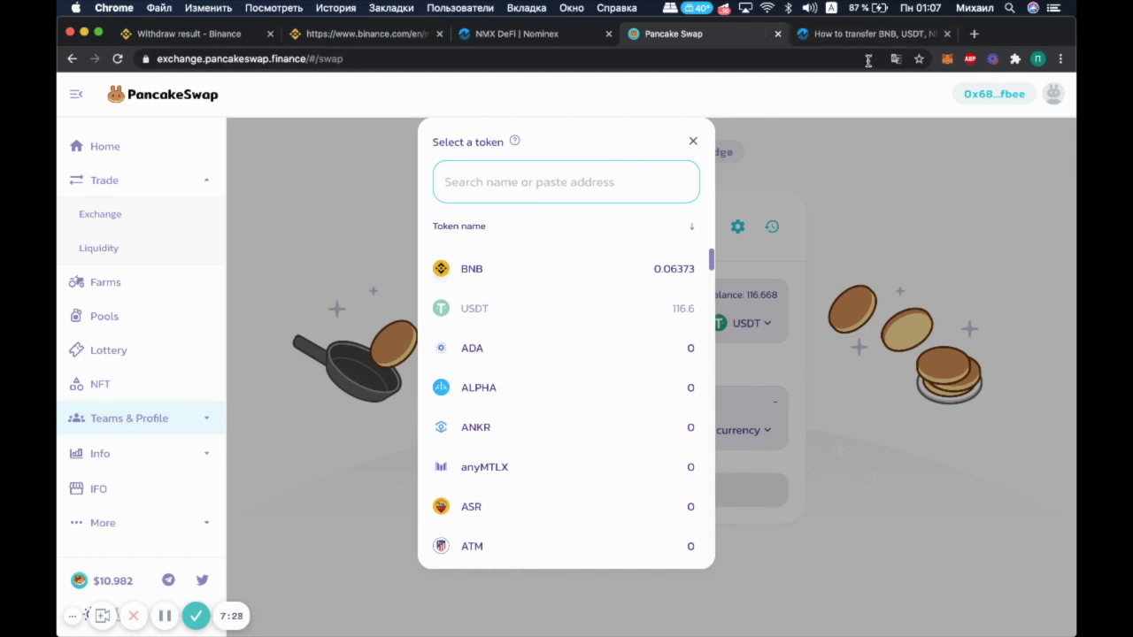
{"action": "left_click", "coordinate": [849, 36]}
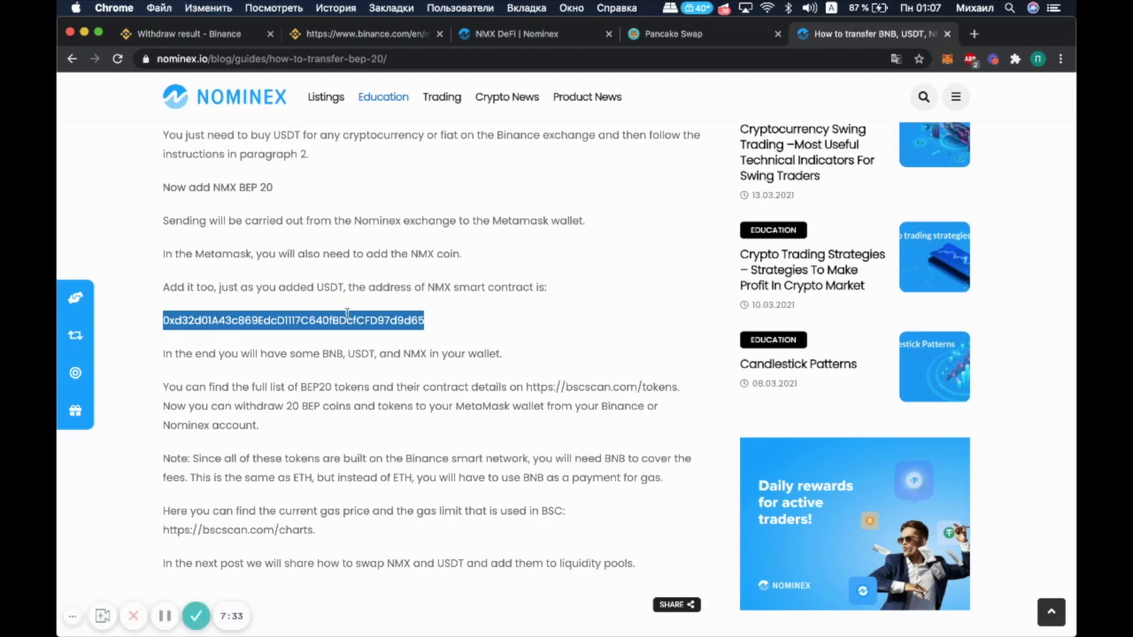
{"action": "left_click", "coordinate": [666, 34]}
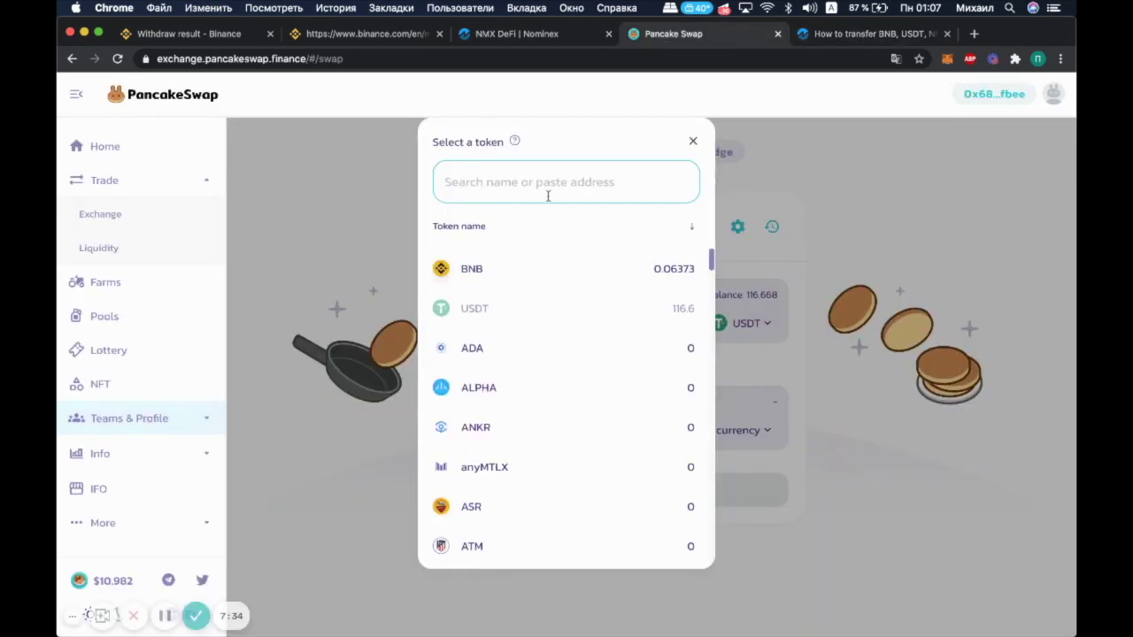
{"action": "key", "text": "super+v"}
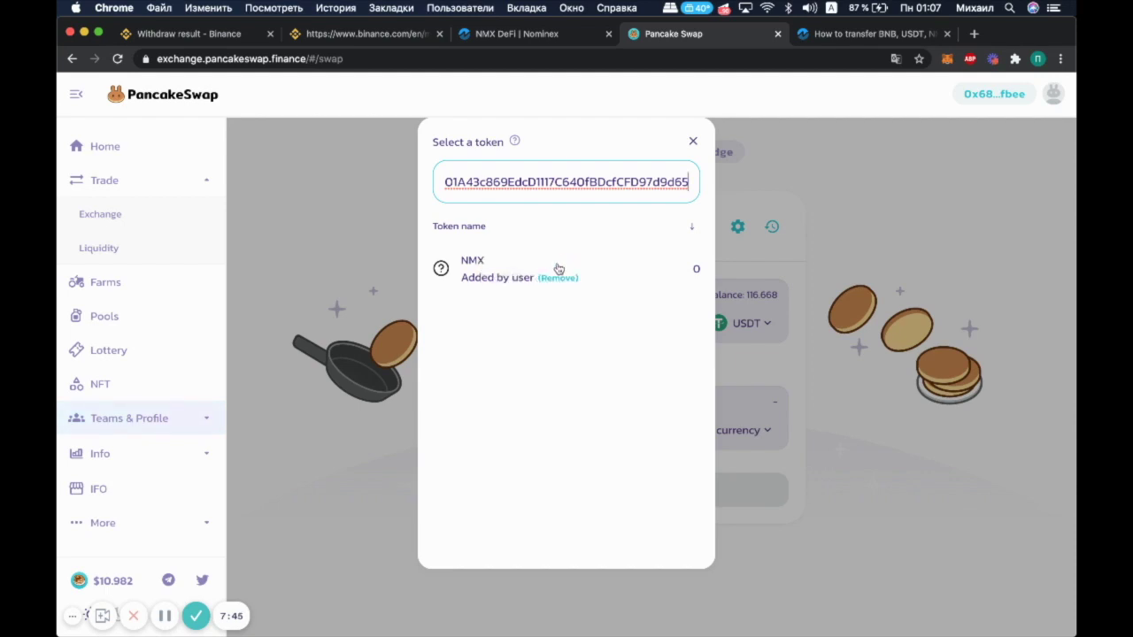
{"action": "left_click", "coordinate": [448, 269]}
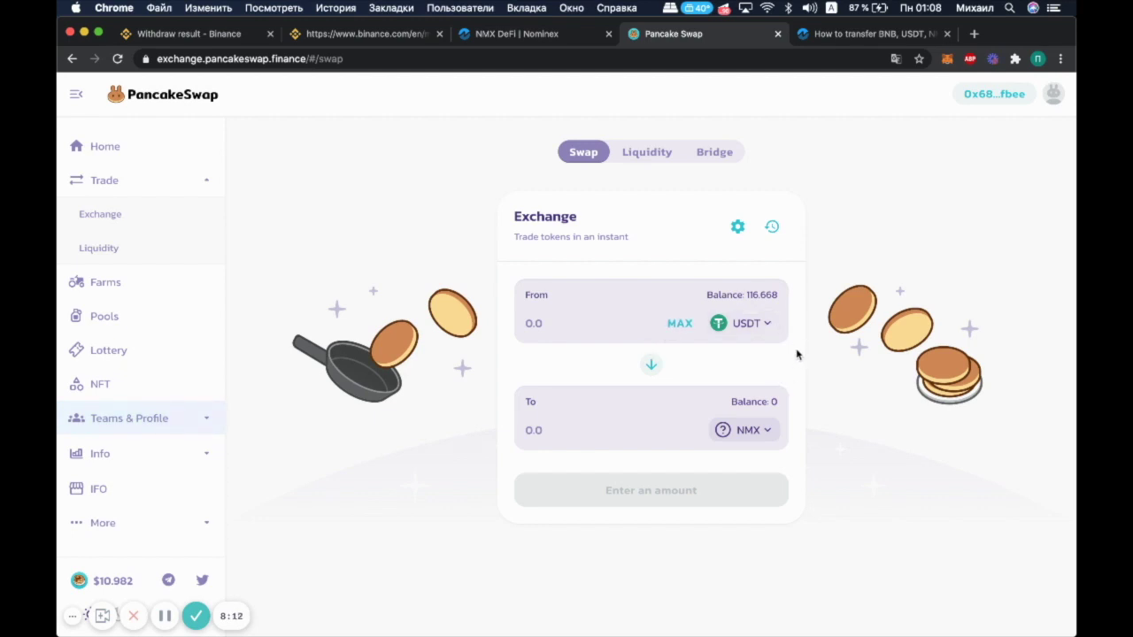
- Swap 58 USDT for NMX, confirm the transaction in MetaMask and dismiss the submission notice
{"action": "left_click", "coordinate": [540, 321]}
{"action": "type", "text": "58"}
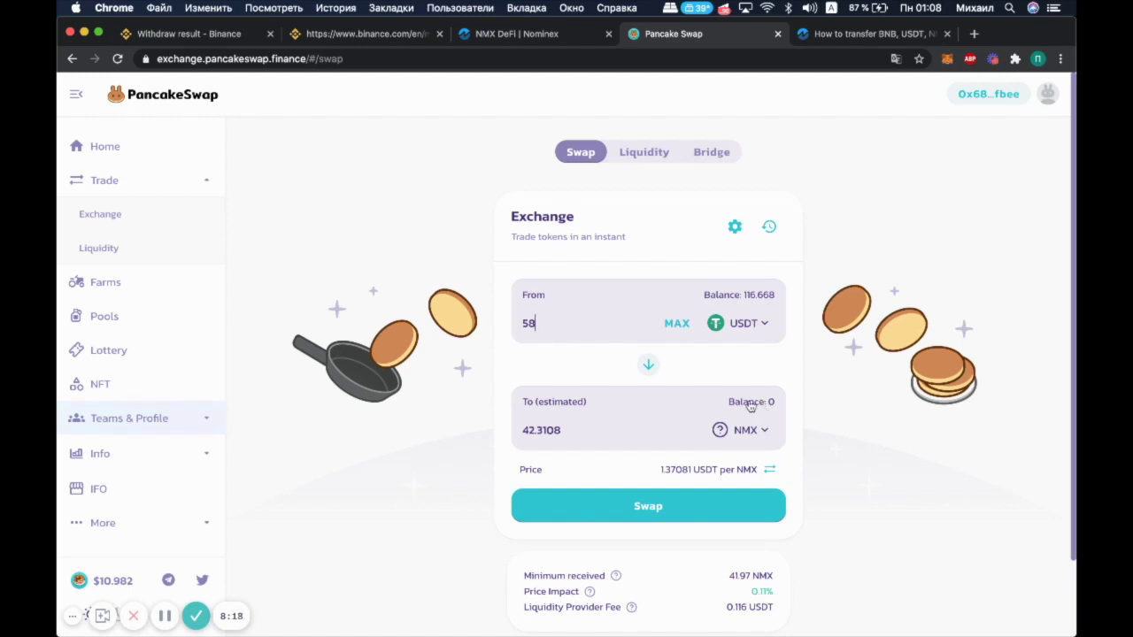
{"action": "left_click", "coordinate": [653, 507]}
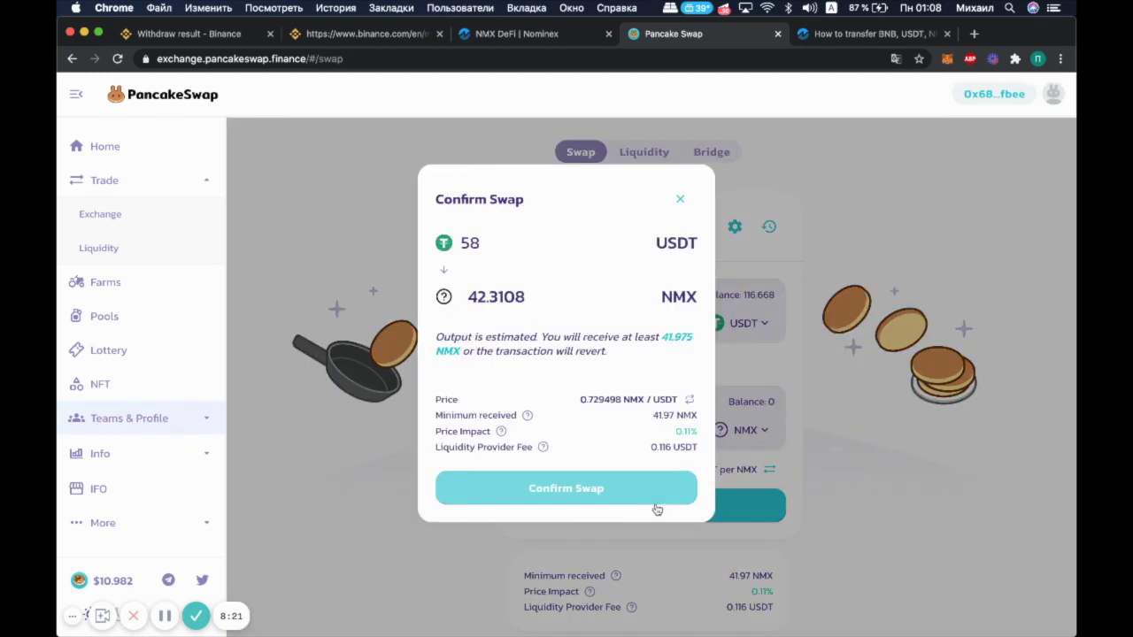
{"action": "left_click", "coordinate": [581, 492]}
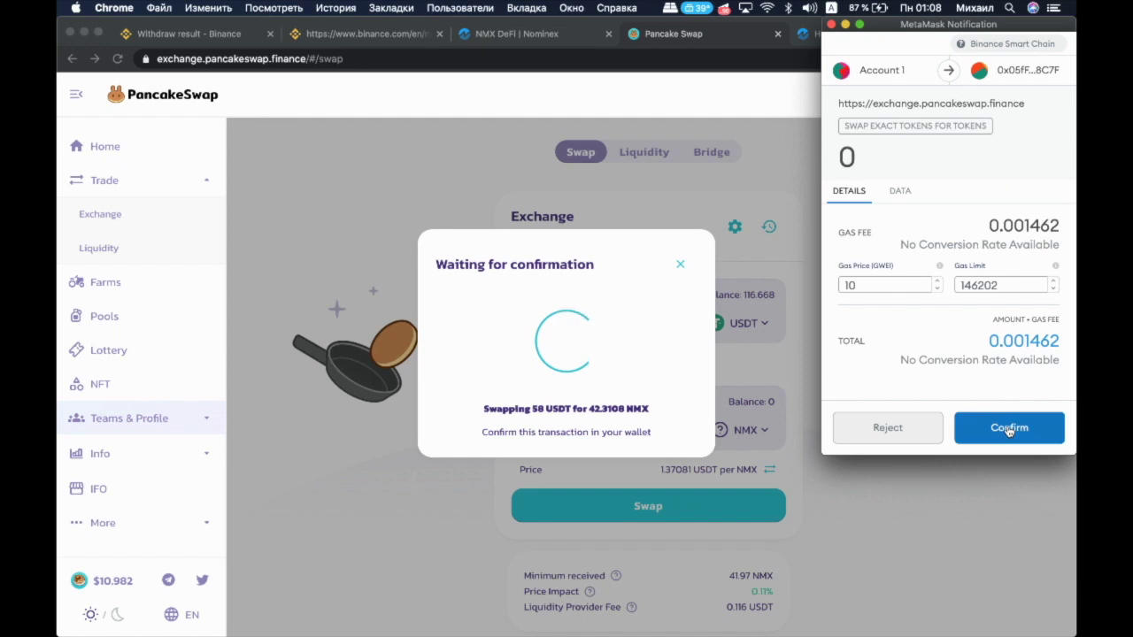
{"action": "left_click", "coordinate": [1009, 430]}
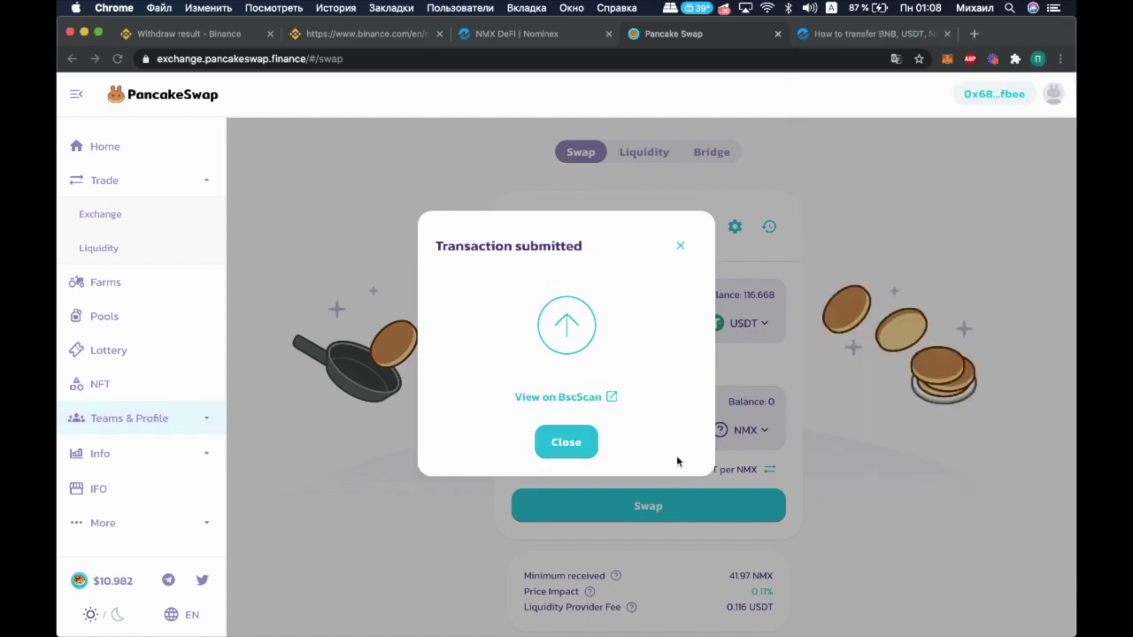
{"action": "left_click", "coordinate": [581, 448]}
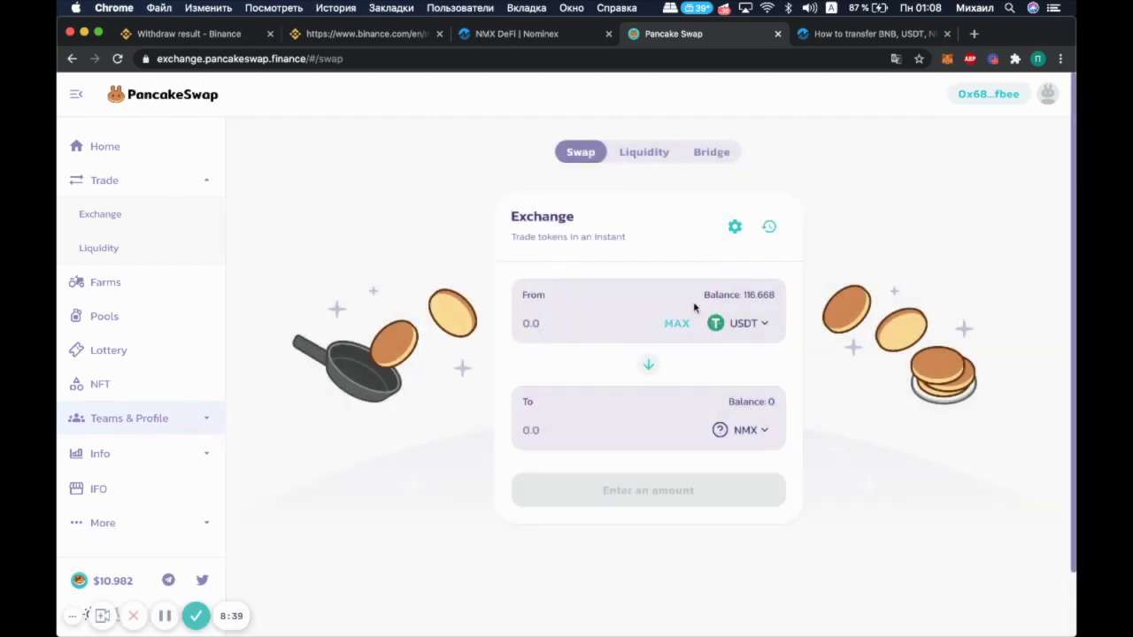
- Switch to the Nominex personal staking page and connect MetaMask as the external crypto wallet
{"action": "left_click", "coordinate": [527, 34]}
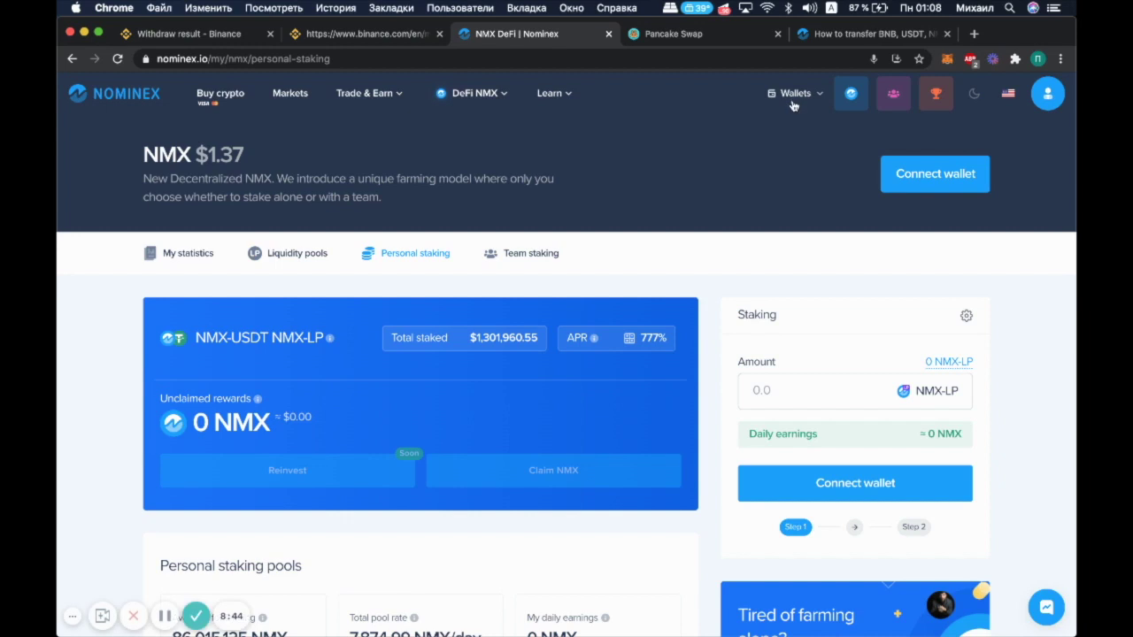
{"action": "mouse_move", "coordinate": [793, 105]}
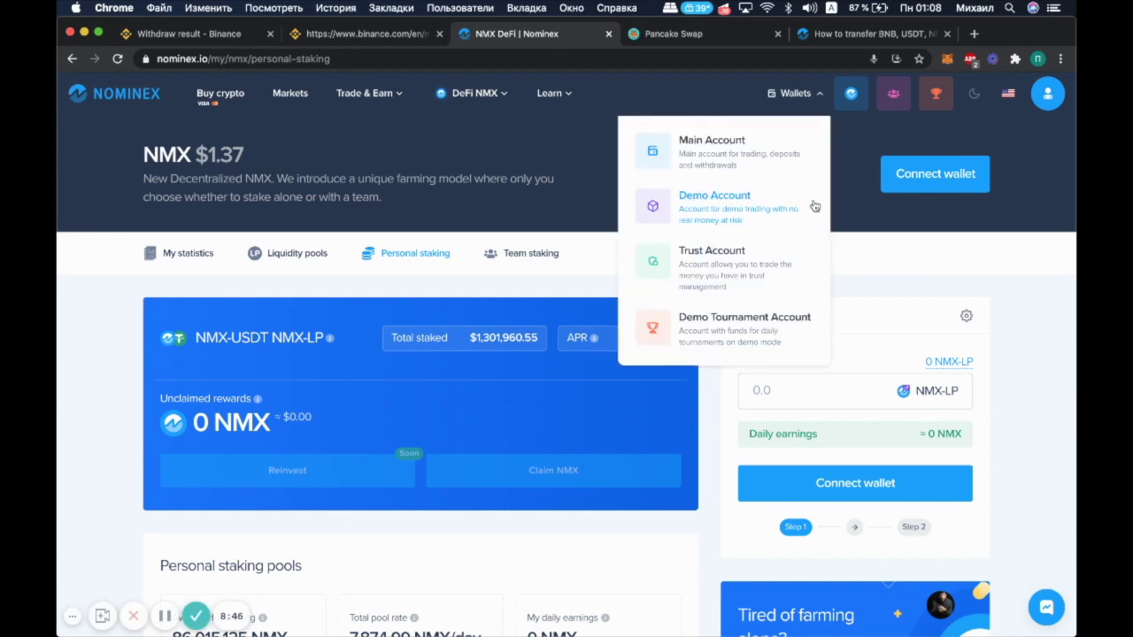
{"action": "left_click", "coordinate": [942, 172]}
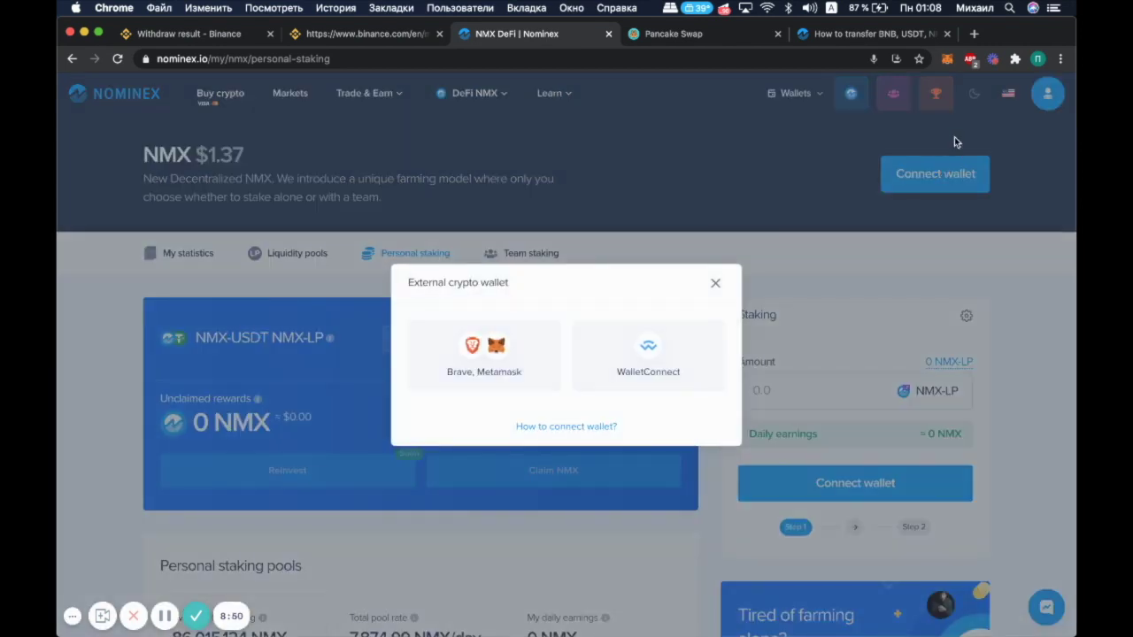
{"action": "left_click", "coordinate": [485, 352]}
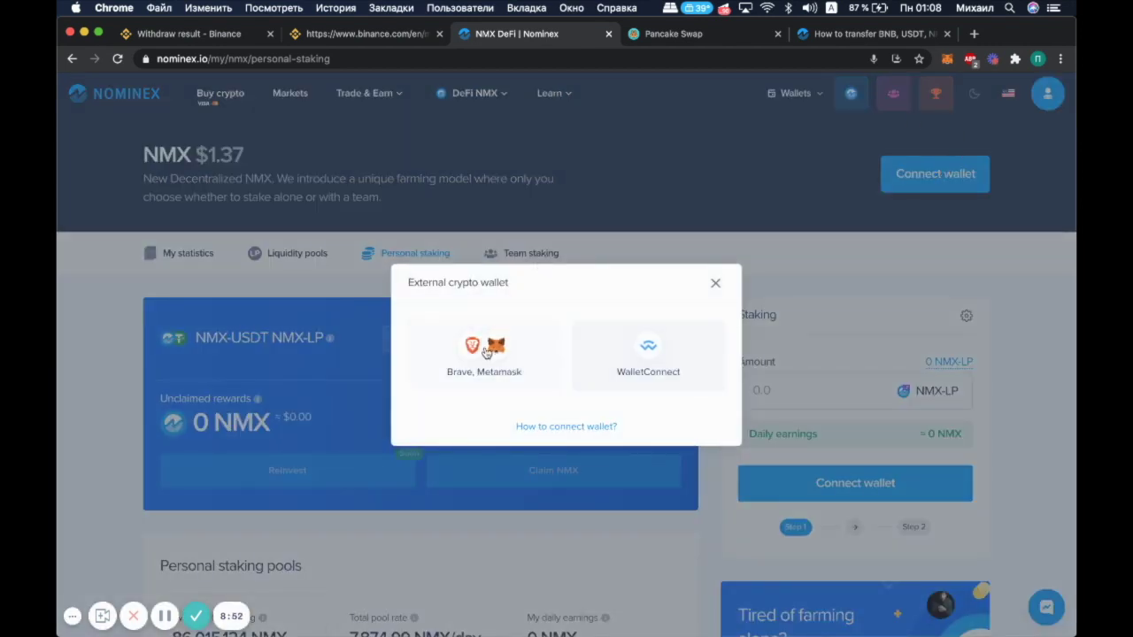